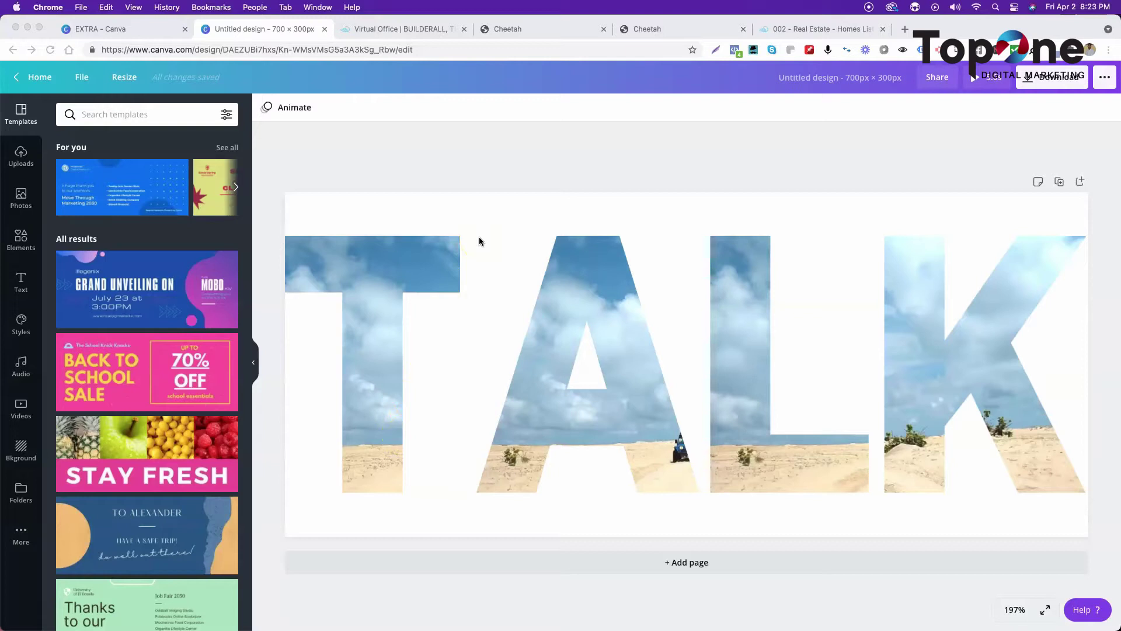
Play the preview of the TALK design and view the same animation on the published real estate page
left_click(987, 80)
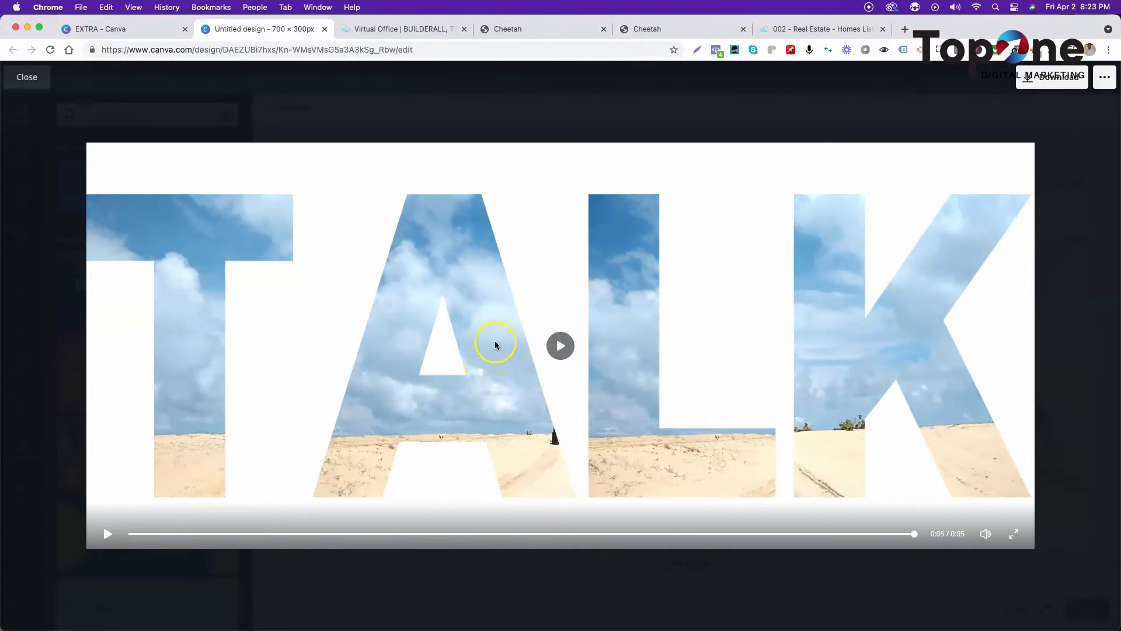
left_click(560, 345)
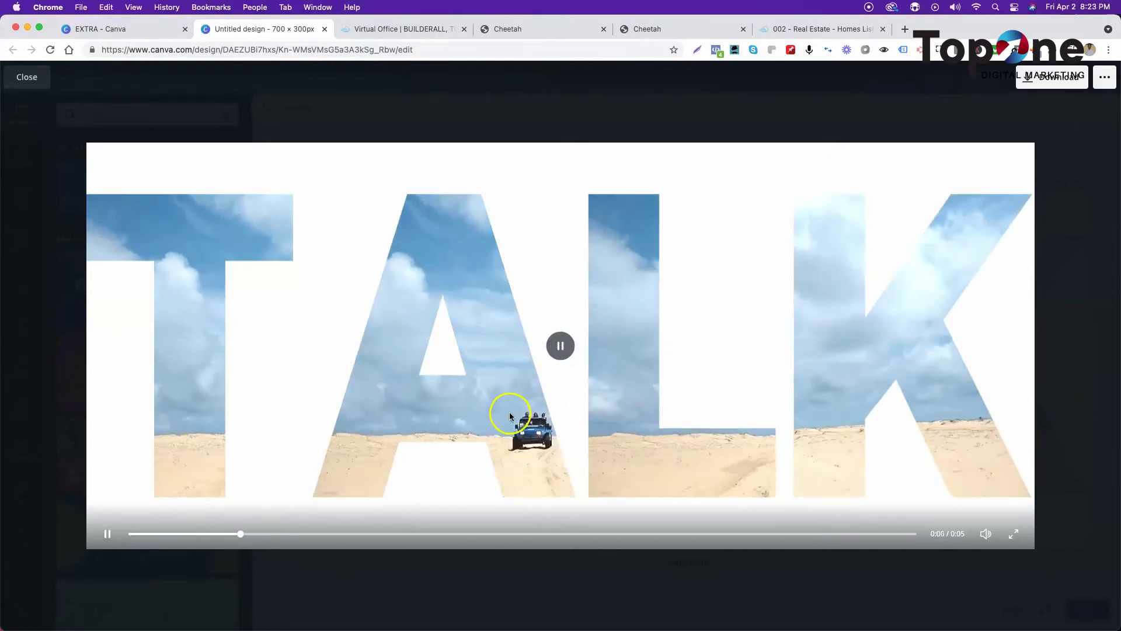
left_click(824, 29)
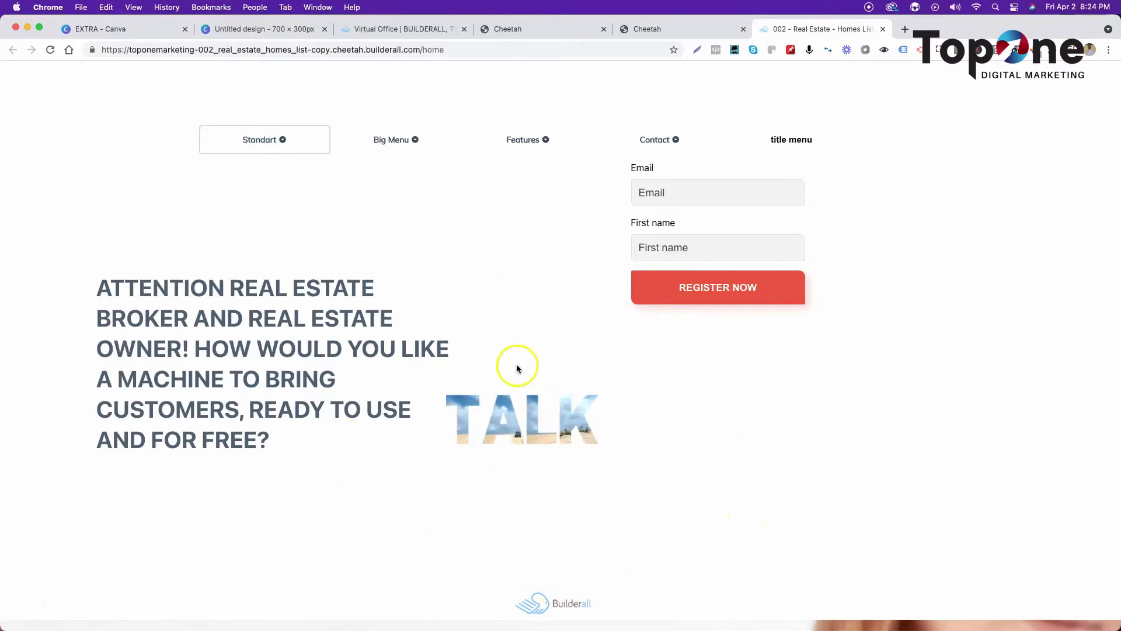
scroll(660, 420, "down", 10)
scroll(663, 424, "up", 10)
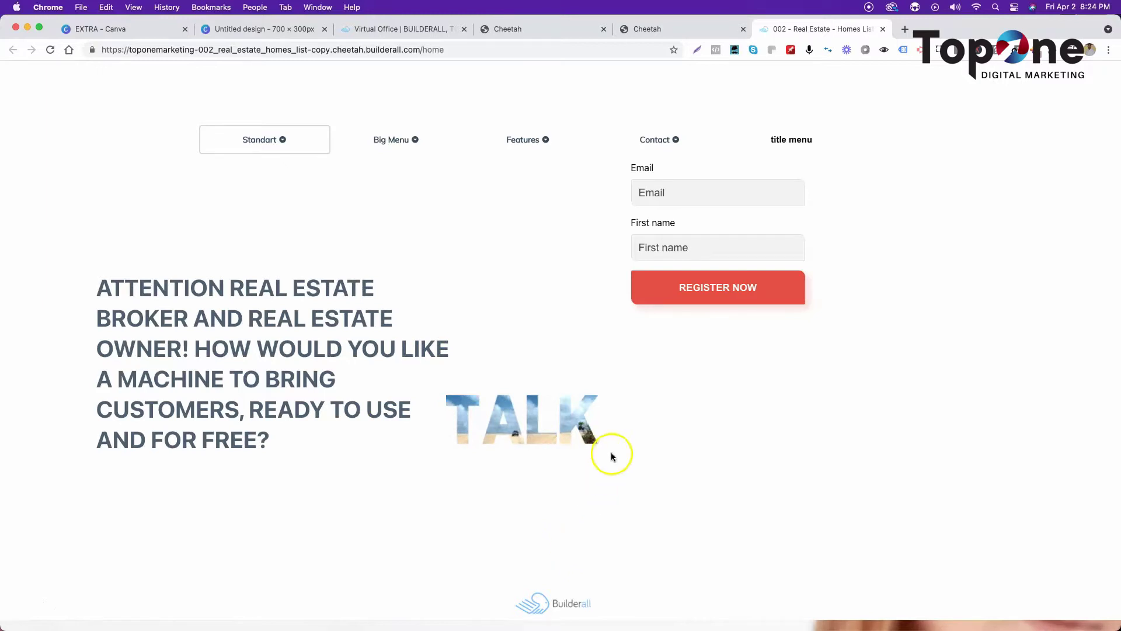
Return to the TALK design and close its preview
left_click(385, 29)
left_click(264, 29)
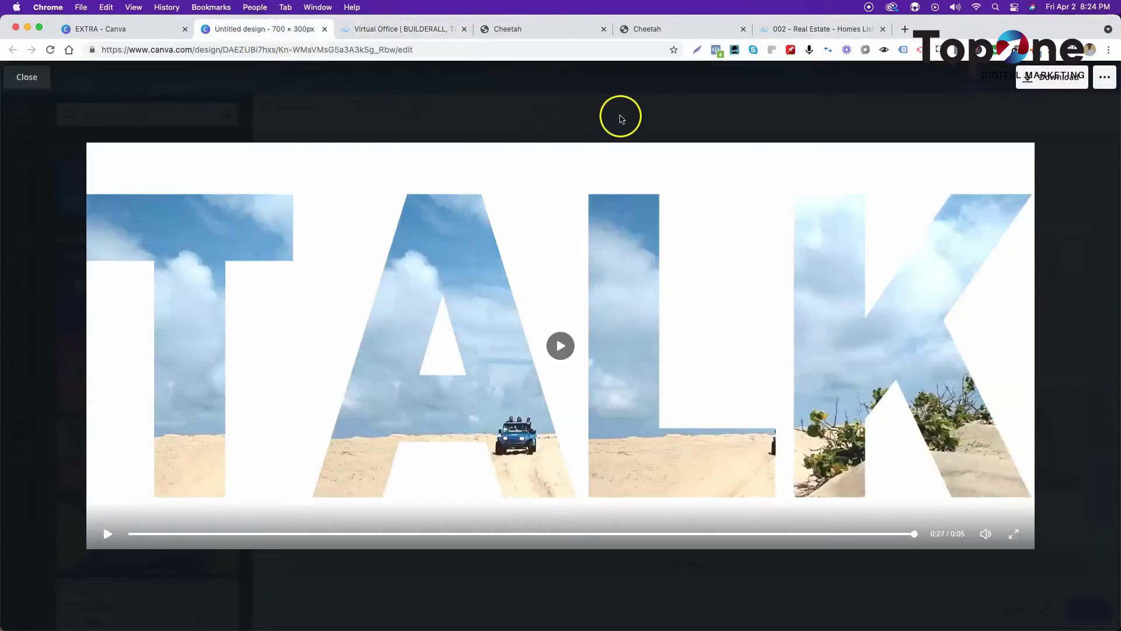
left_click(621, 118)
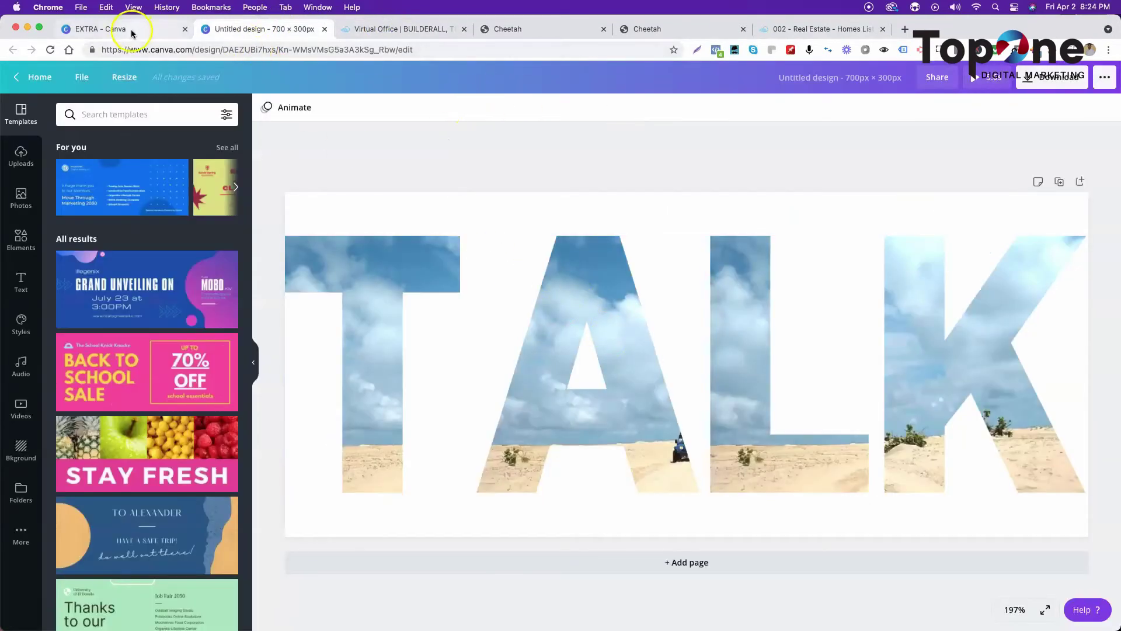
Add a blank second page and browse all frame elements down to the letter-shaped frames
left_click(688, 563)
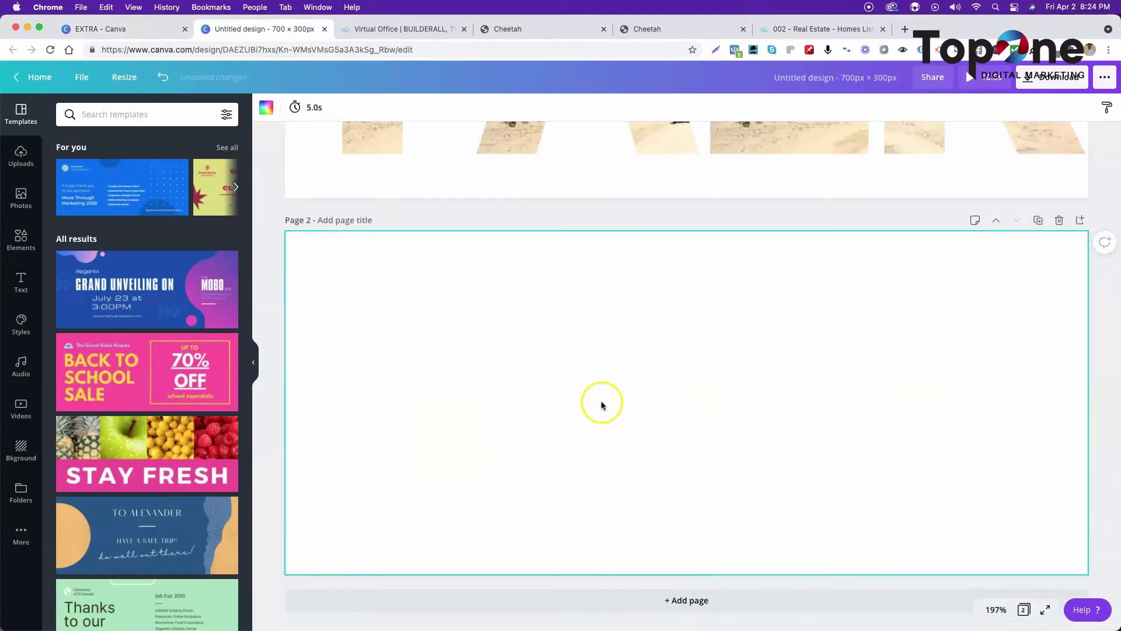
left_click(21, 239)
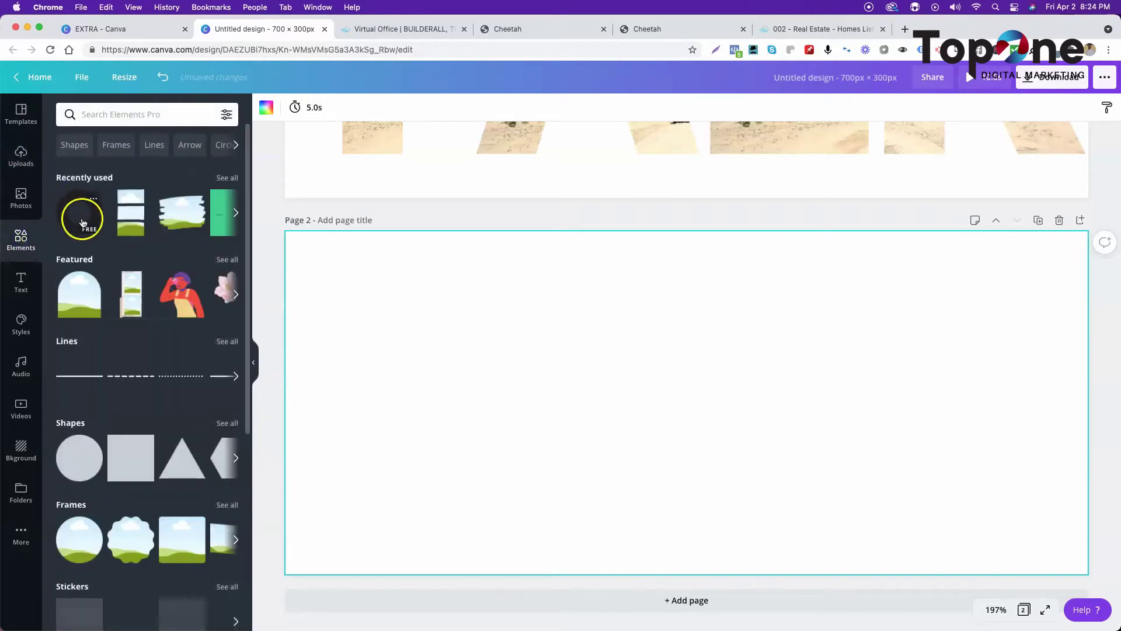
left_click(225, 510)
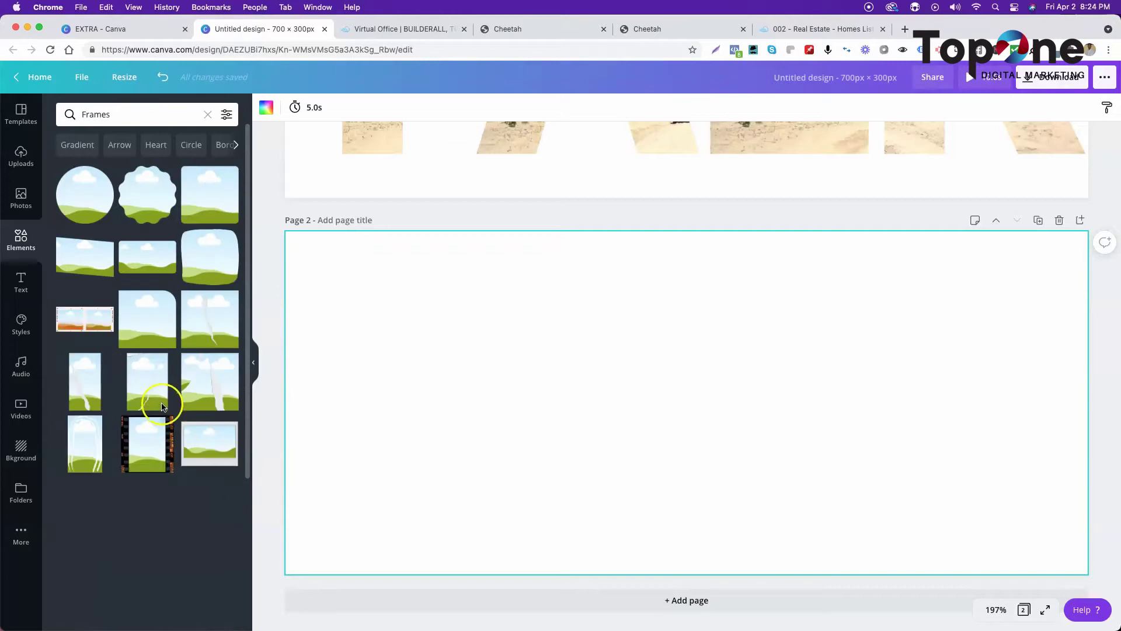
scroll(165, 399, "down", 15)
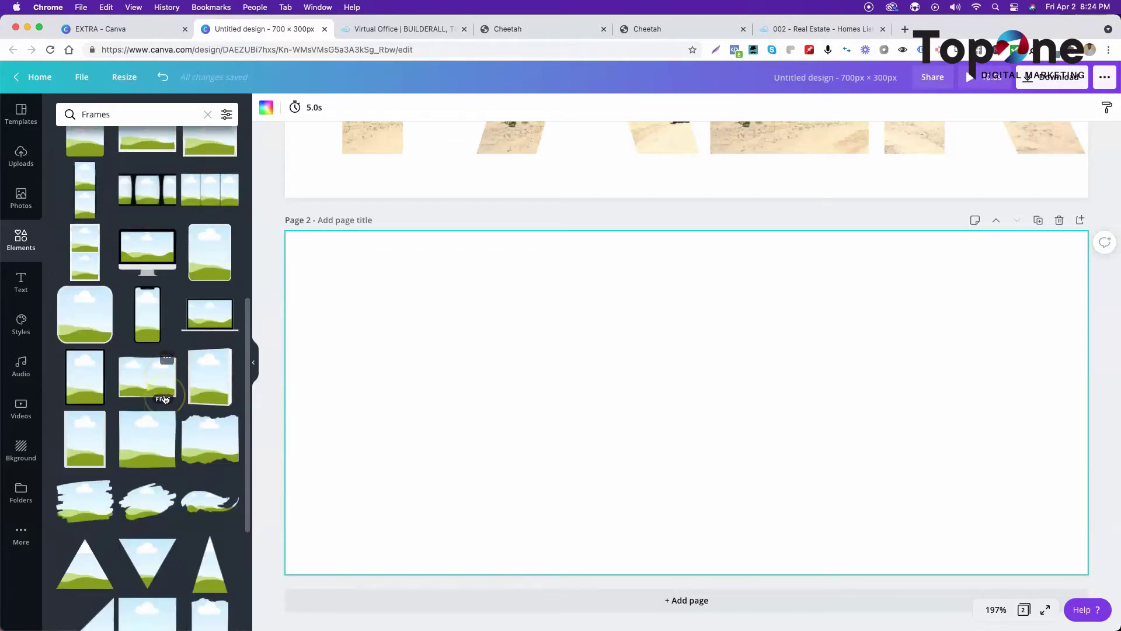
scroll(165, 399, "down", 10)
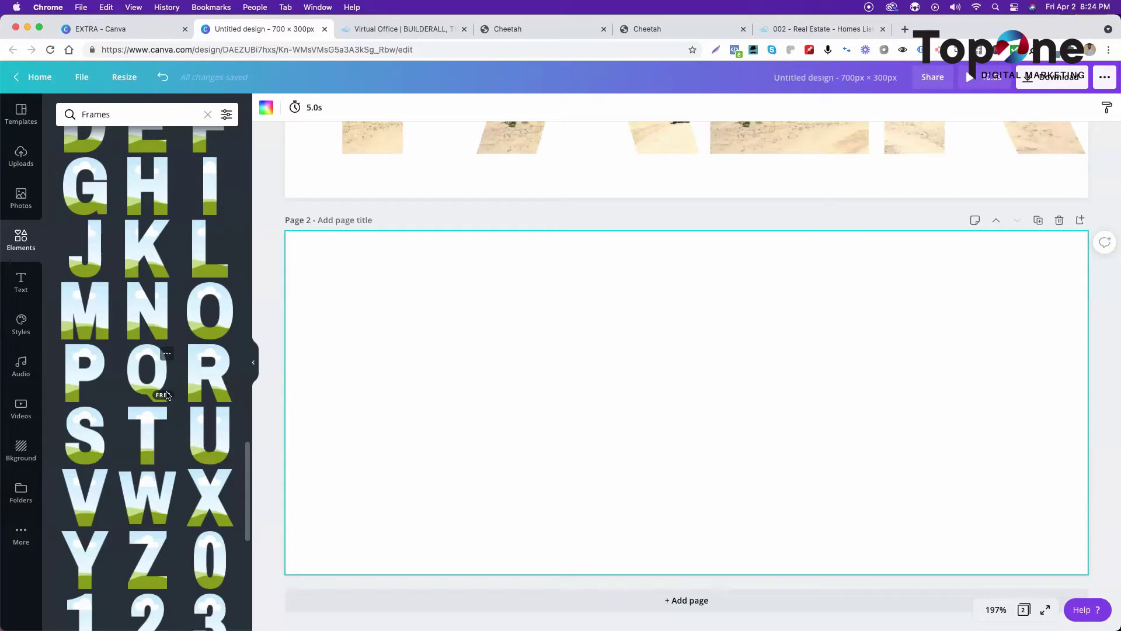
left_click(161, 408)
scroll(138, 336, "up", 10)
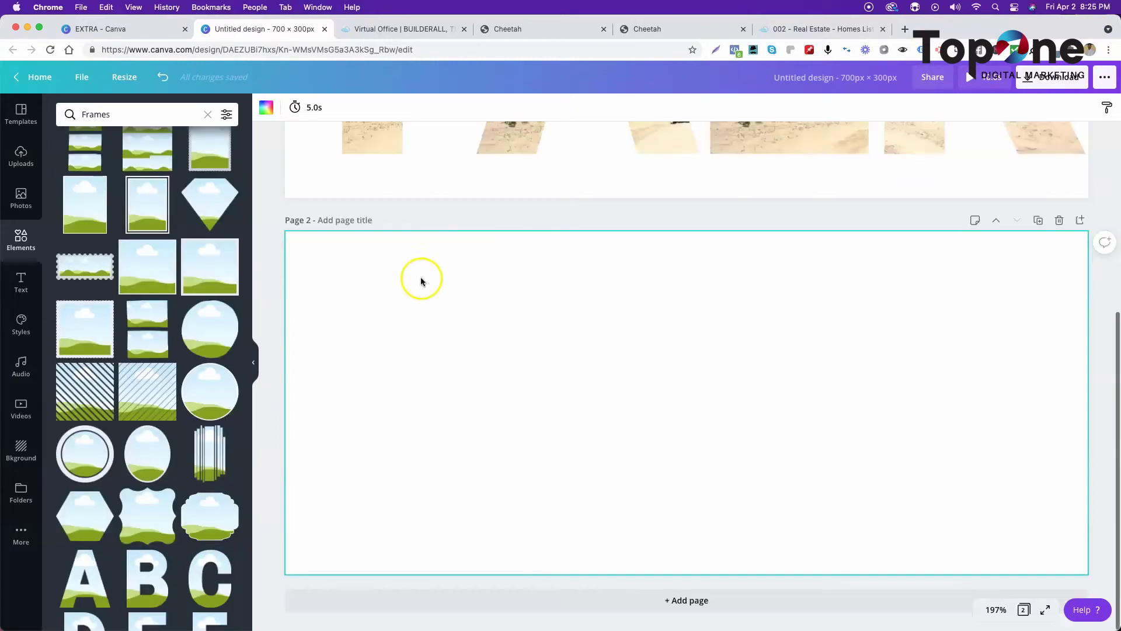
scroll(212, 435, "down", 10)
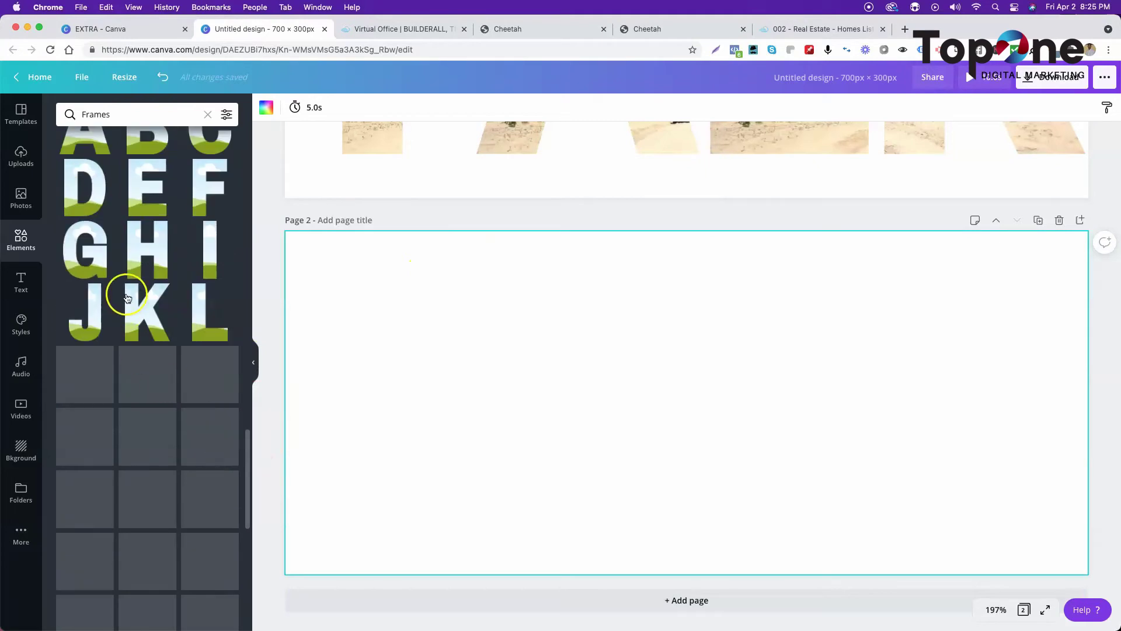
Place the letter frames T, A, L and K side by side on page 2 to spell TALK
left_click_drag(155, 445, 350, 378)
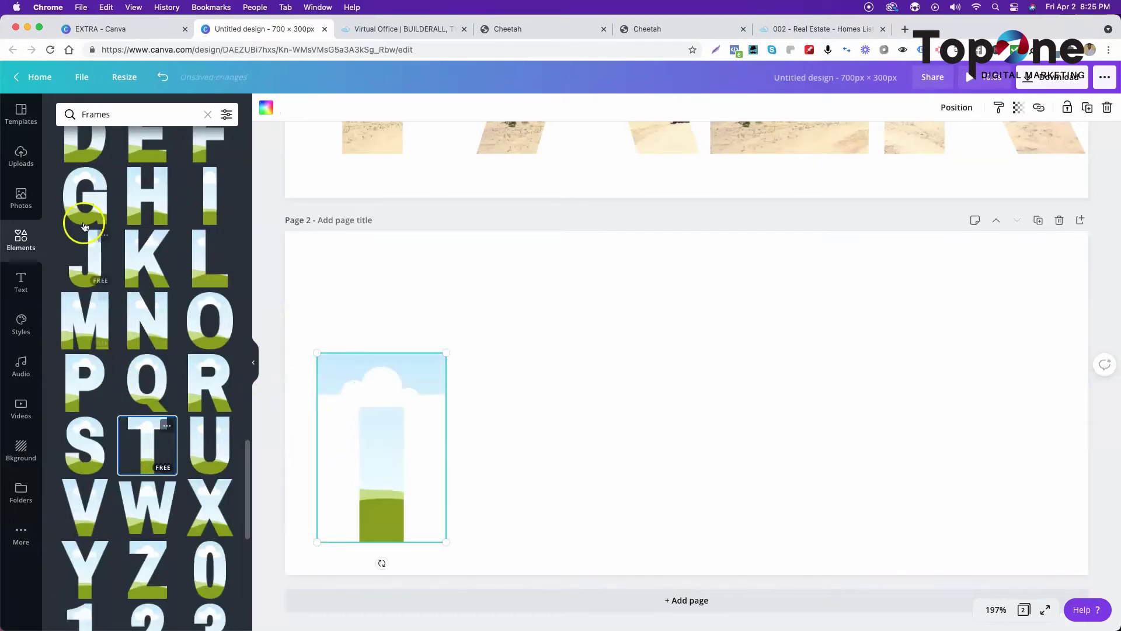
scroll(93, 216, "up", 3)
left_click_drag(104, 171, 540, 336)
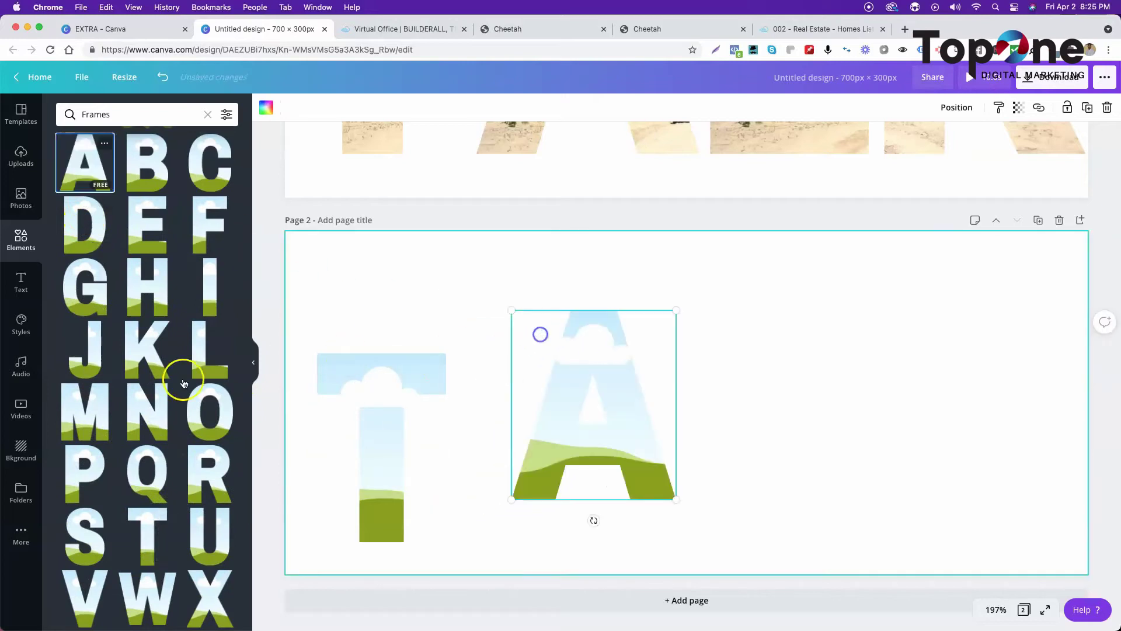
left_click_drag(202, 351, 765, 334)
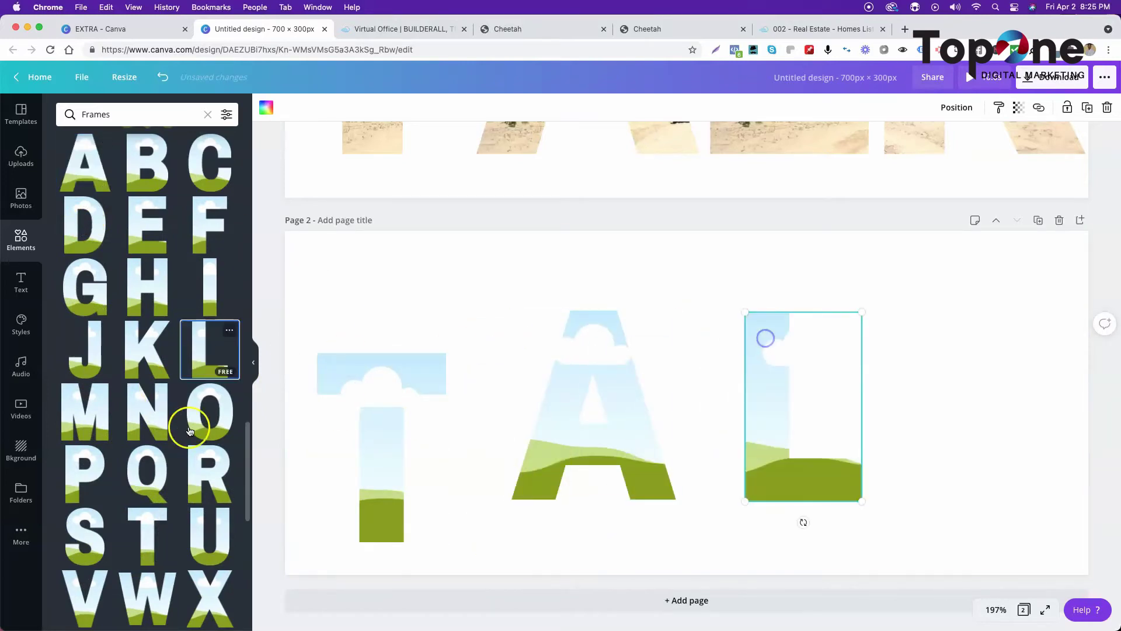
left_click_drag(147, 350, 940, 318)
Enlarge the T and A frames and move them up to start the word at the page's left side
left_click_drag(403, 410, 375, 368)
left_click_drag(421, 496, 494, 538)
left_click_drag(350, 475, 350, 440)
left_click(533, 483)
left_click_drag(673, 498, 738, 543)
left_click_drag(598, 468, 578, 443)
Move the L and K frames up in line with the first two letters and enlarge them to a similar size
left_click_drag(751, 430, 730, 386)
left_click_drag(829, 458, 882, 508)
left_click_drag(958, 421, 931, 403)
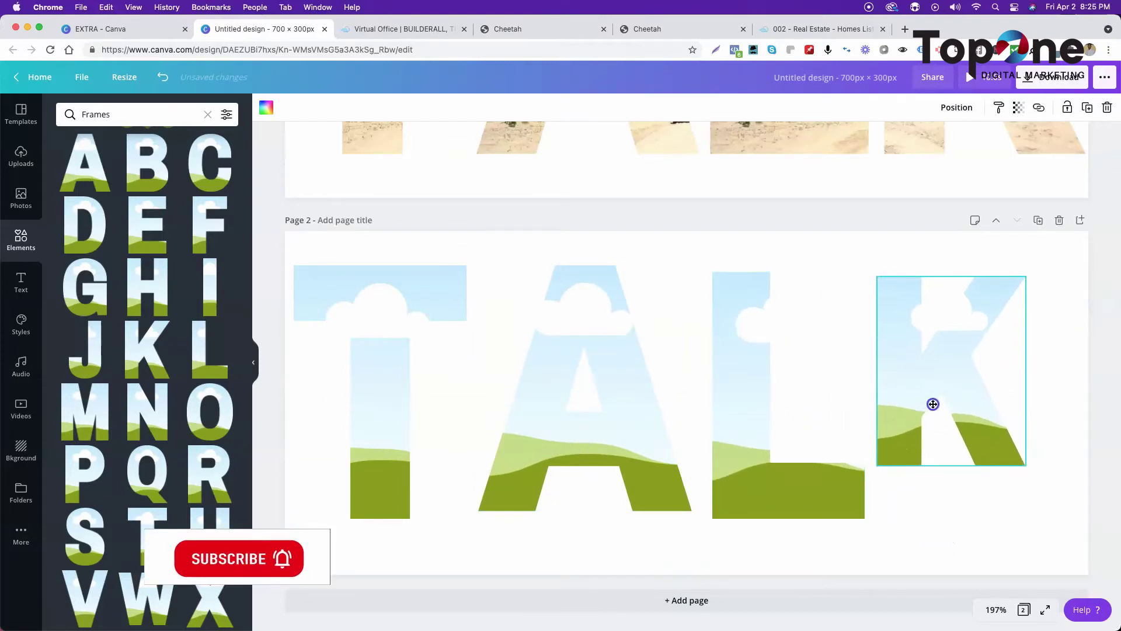
left_click_drag(1023, 463, 1058, 505)
Enlarge the T frame and align it to the page's left edge, and scale the A frame to the same height
left_click(362, 433)
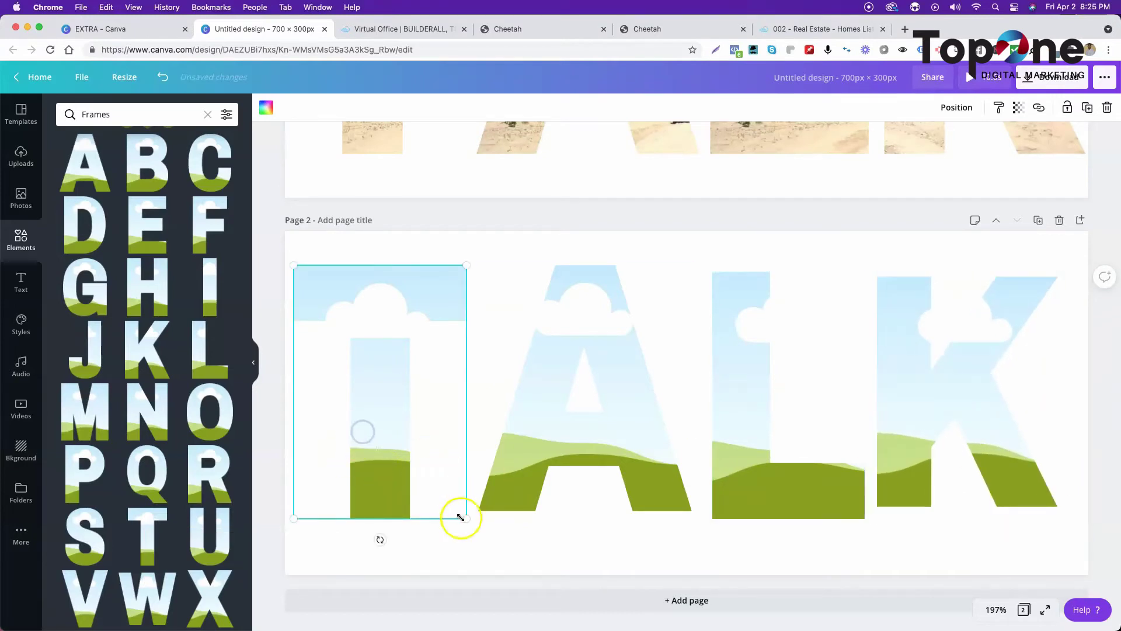
left_click_drag(466, 517, 486, 532)
left_click_drag(381, 442, 375, 444)
left_click_drag(583, 402, 581, 405)
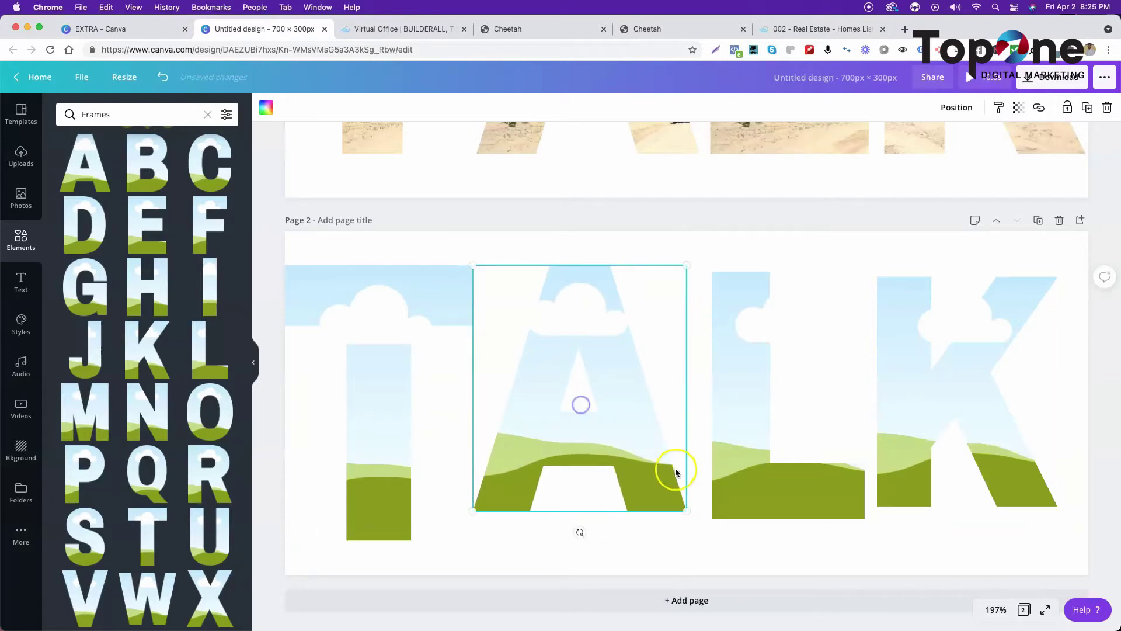
left_click_drag(686, 509, 703, 538)
Align the tops of the L and K frames with the T and A and scale them to the same height
left_click_drag(790, 425, 793, 419)
left_click_drag(865, 512, 883, 535)
left_click_drag(971, 458, 979, 442)
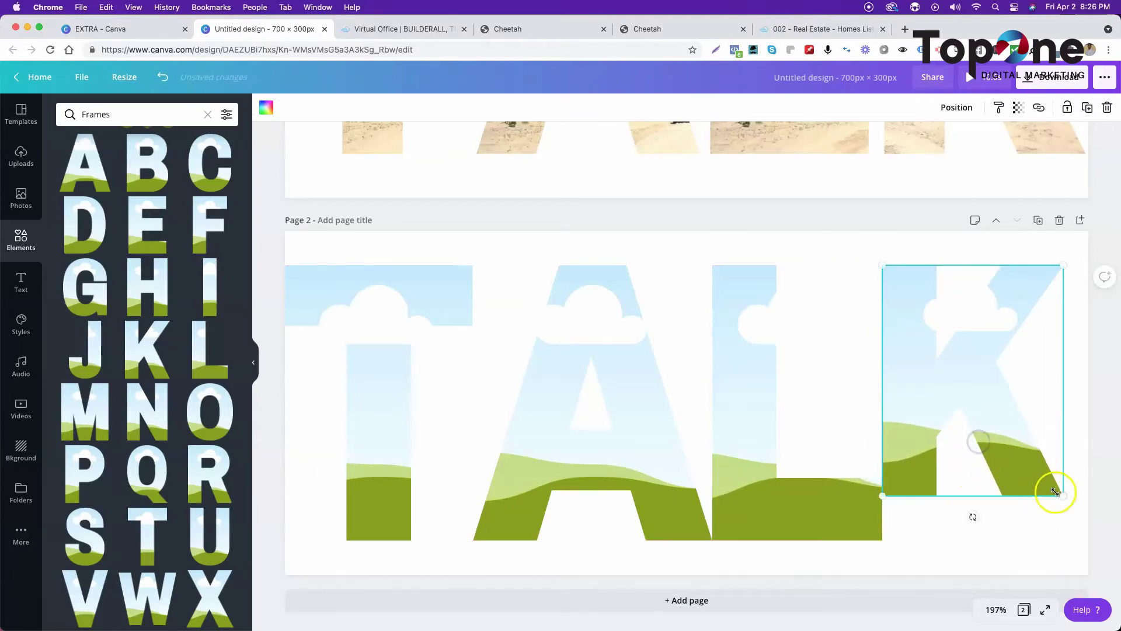
left_click_drag(1059, 492, 1094, 537)
Shift the A, L and K frames left and adjust the gaps between them so the word fits on the page
left_click(766, 470, "shift")
left_click(640, 476)
left_click_drag(594, 471, 551, 471)
mouse_move(753, 470)
left_mouse_down()
mouse_move(729, 477)
mouse_move(774, 478)
left_mouse_up()
left_click_drag(908, 450, 897, 450)
left_click(674, 283)
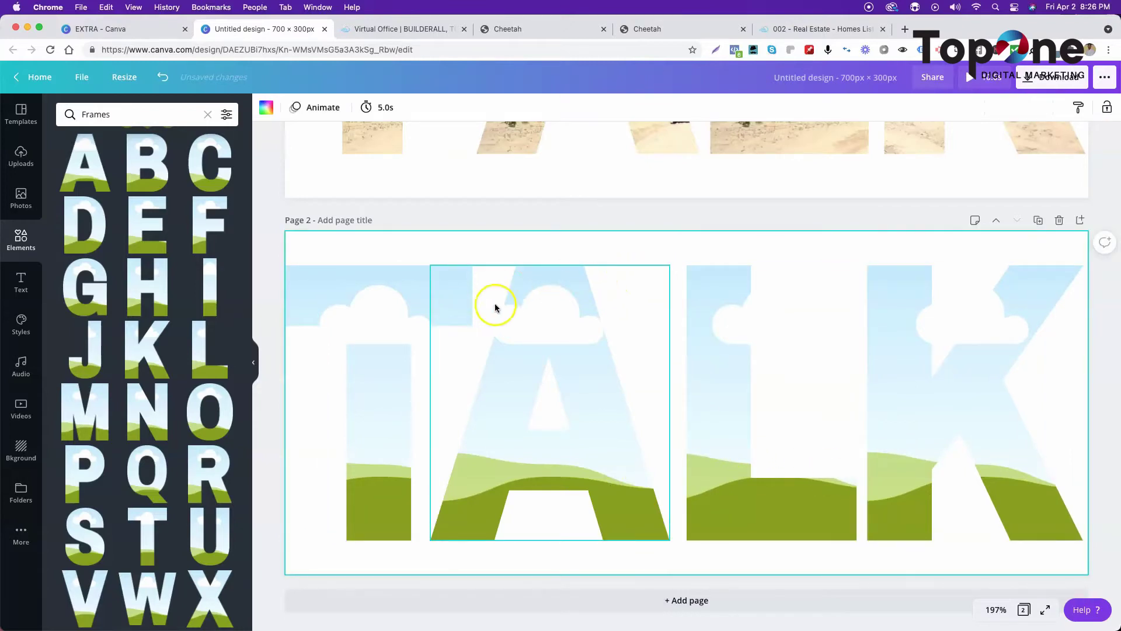
Nudge the T frame slightly right, away from the page's left edge
left_click(359, 302)
left_click_drag(362, 302, 367, 302)
left_click(630, 248)
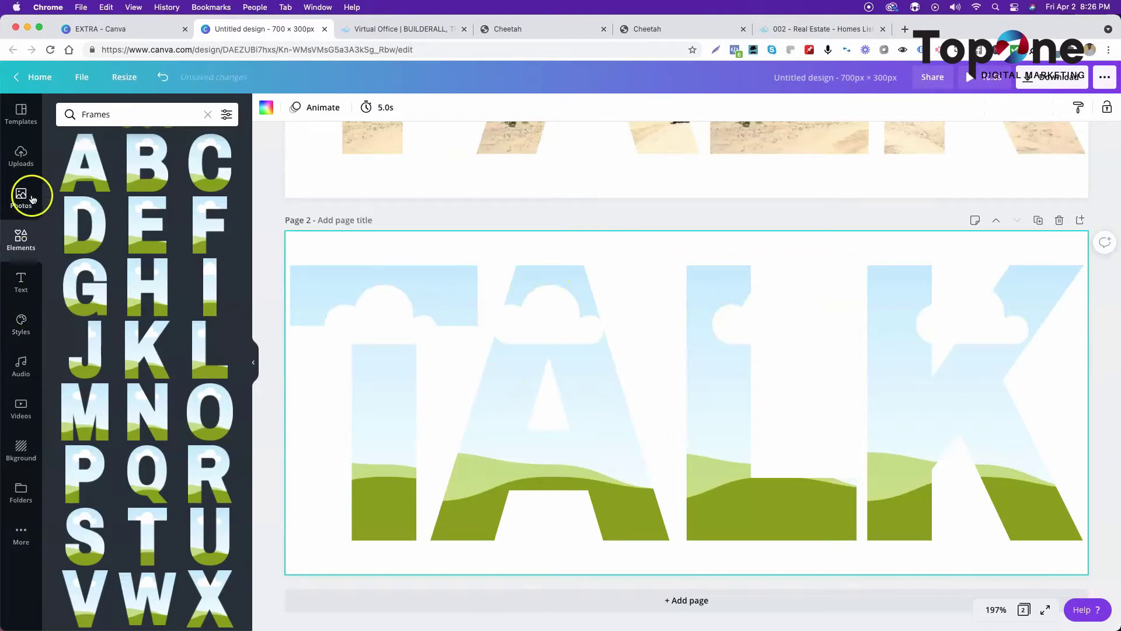
Browse the stock video categories for a clip to fill the letter frames
left_click(19, 410)
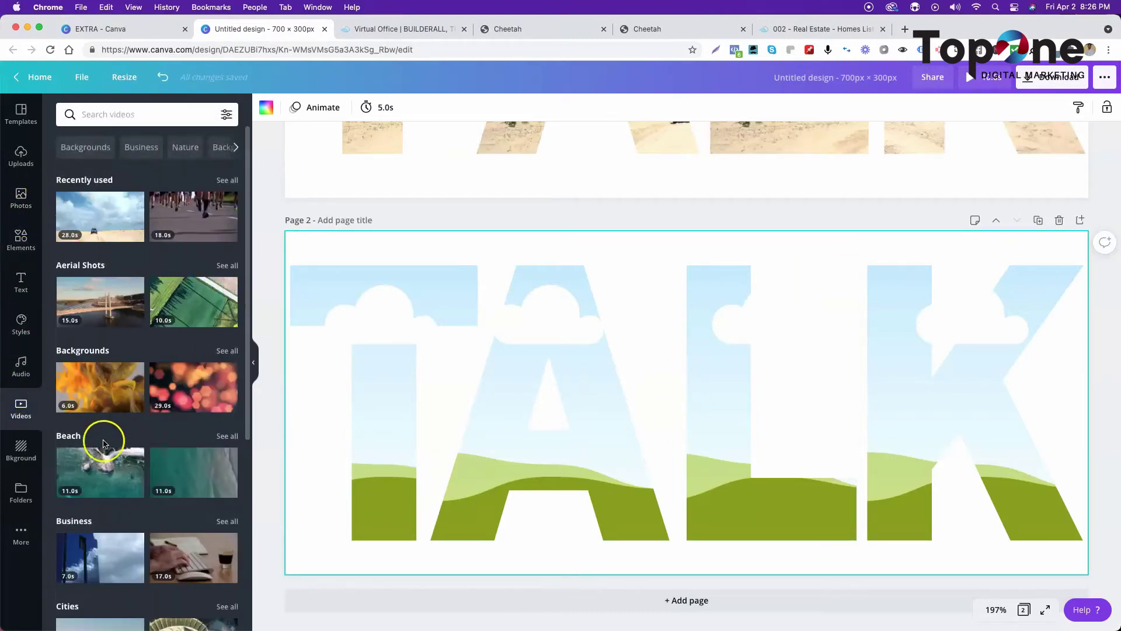
scroll(158, 257, "down", 10)
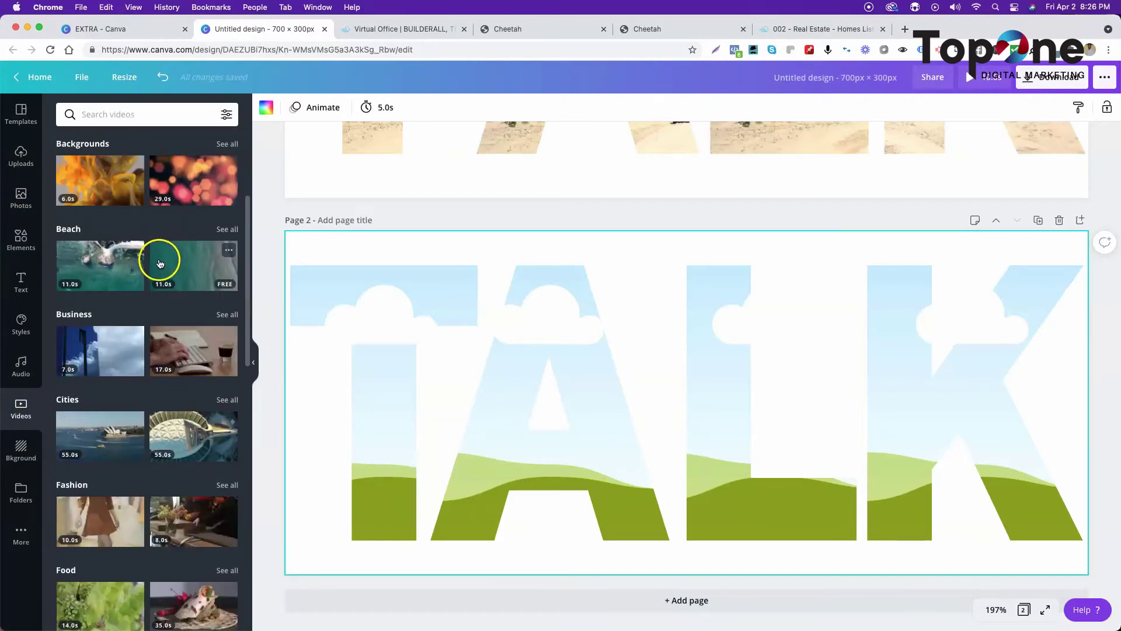
scroll(157, 263, "down", 6)
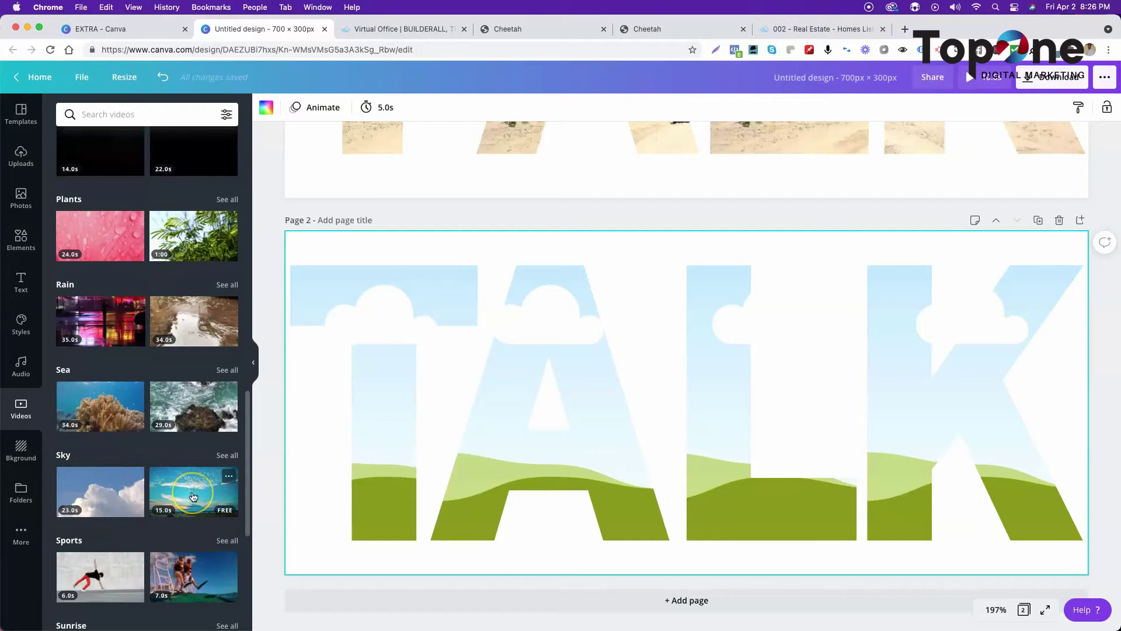
scroll(190, 479, "down", 5)
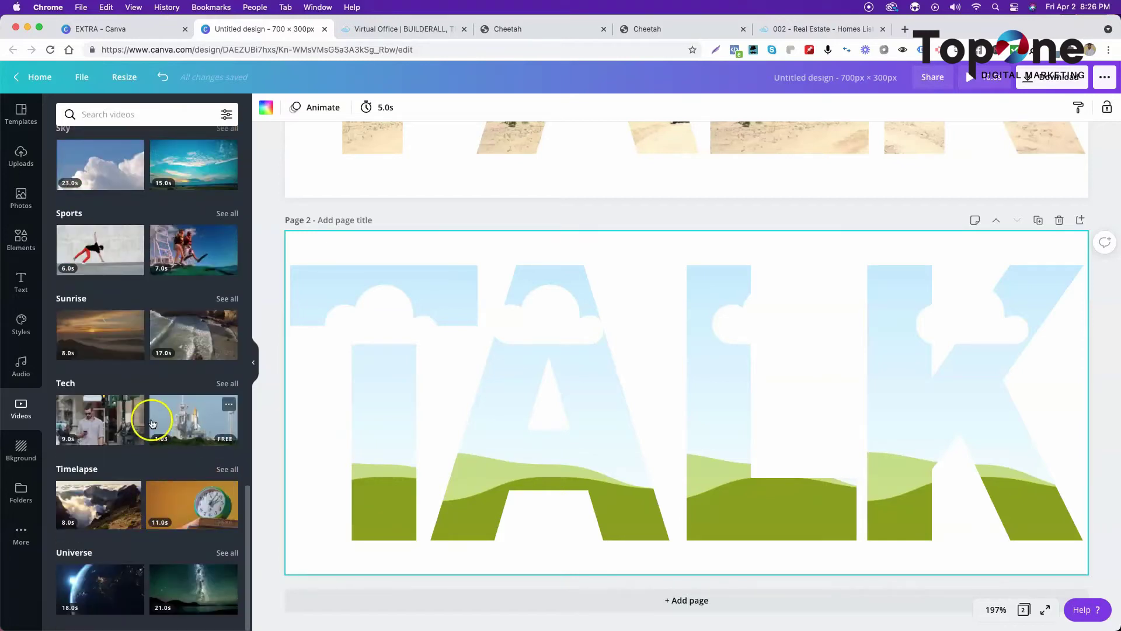
scroll(140, 350, "up", 8)
scroll(146, 337, "up", 10)
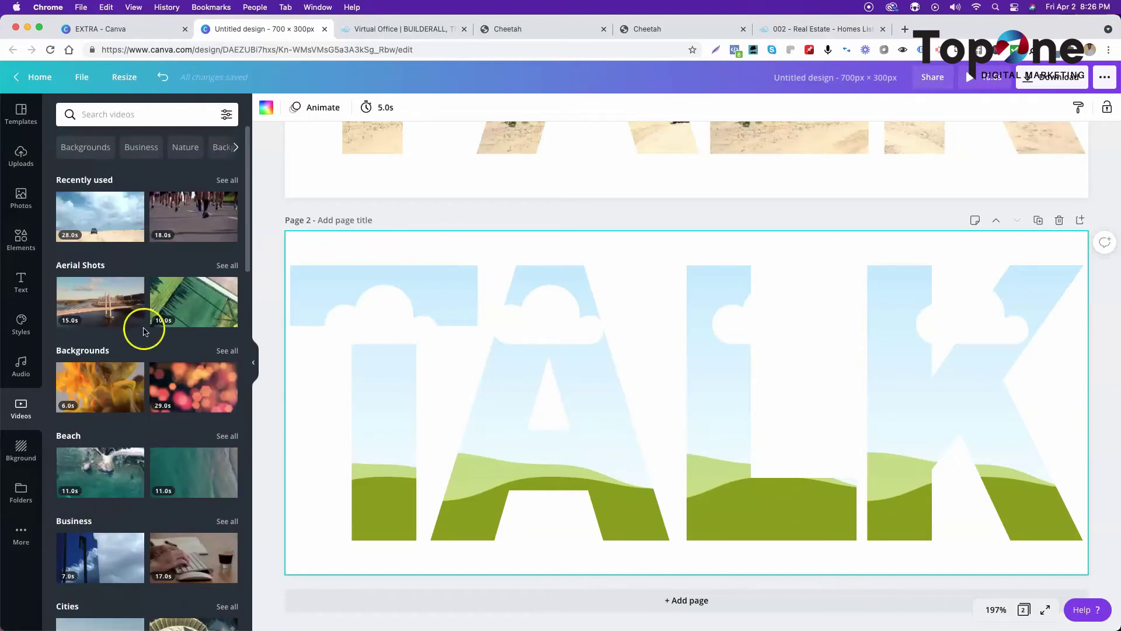
scroll(105, 327, "down", 1)
left_click(101, 391)
scroll(101, 391, "down", 2)
left_click(111, 350)
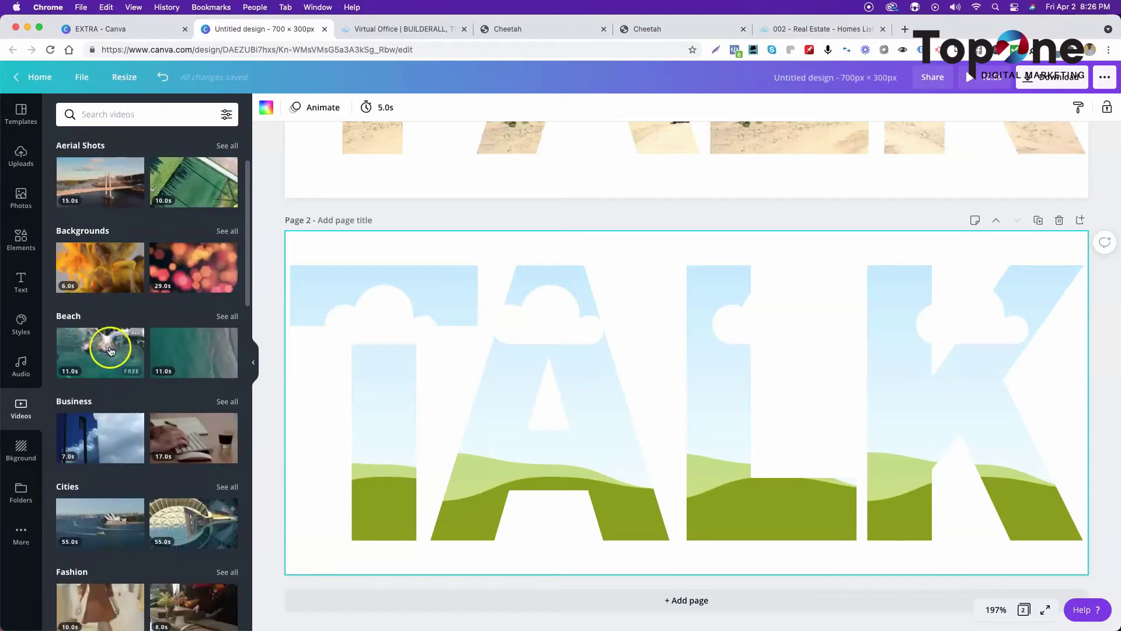
scroll(111, 351, "up", 2)
left_click(120, 339)
scroll(121, 341, "down", 7)
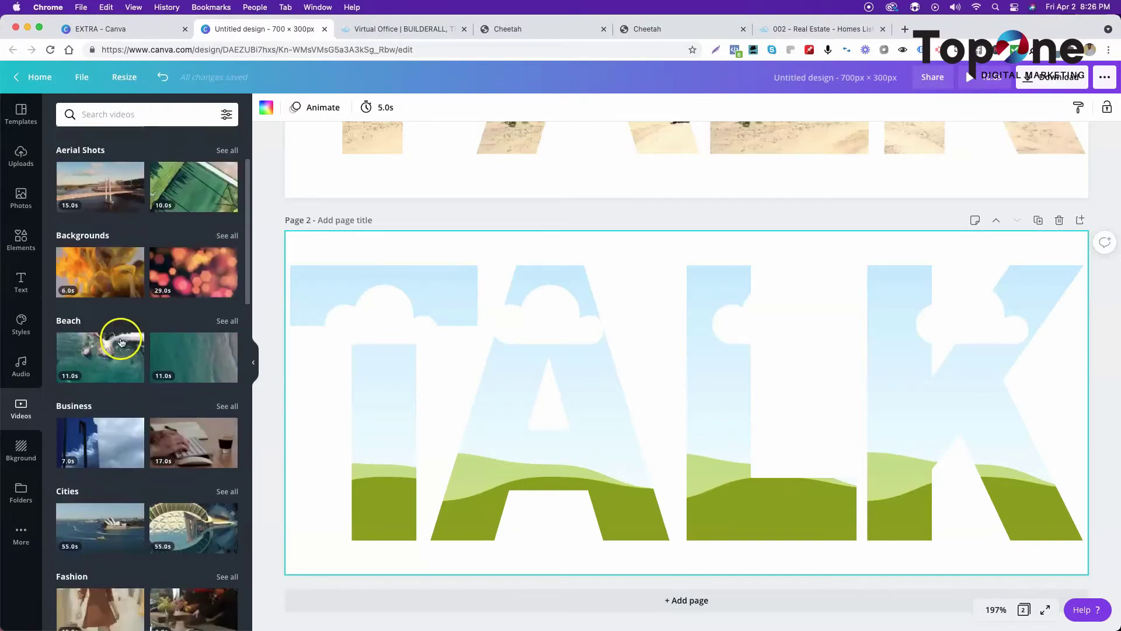
mouse_move(197, 467)
scroll(186, 477, "down", 10)
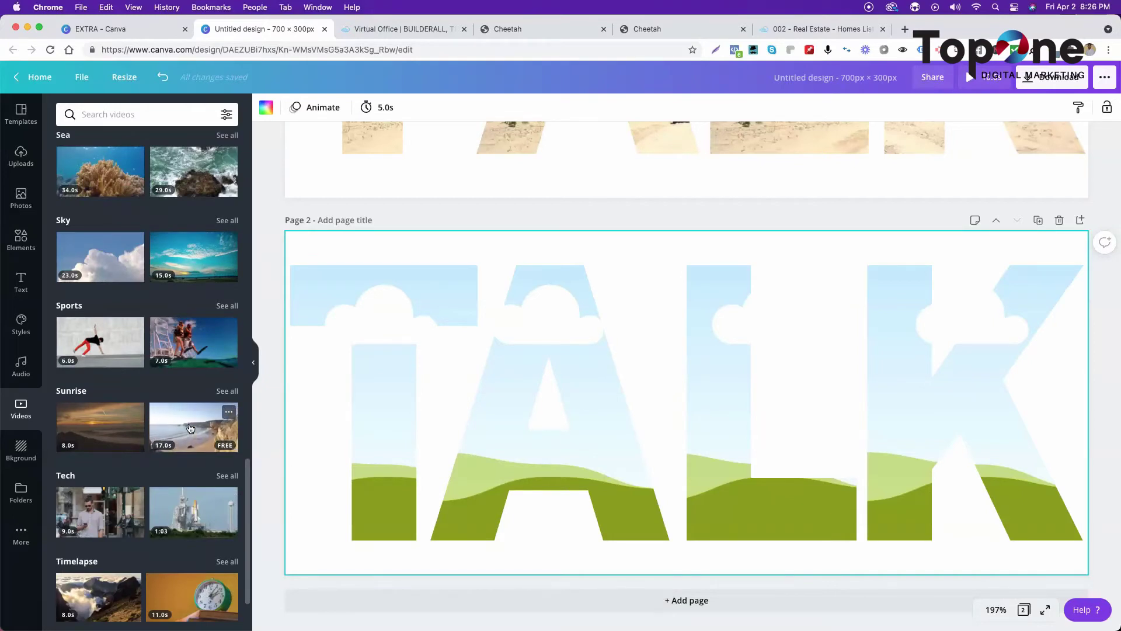
Fill the T, A, L and K frames with the 17-second beach clip from the Sunrise category
left_click_drag(189, 429, 526, 403)
left_click_drag(302, 400, 721, 296)
left_click_drag(187, 436, 883, 298)
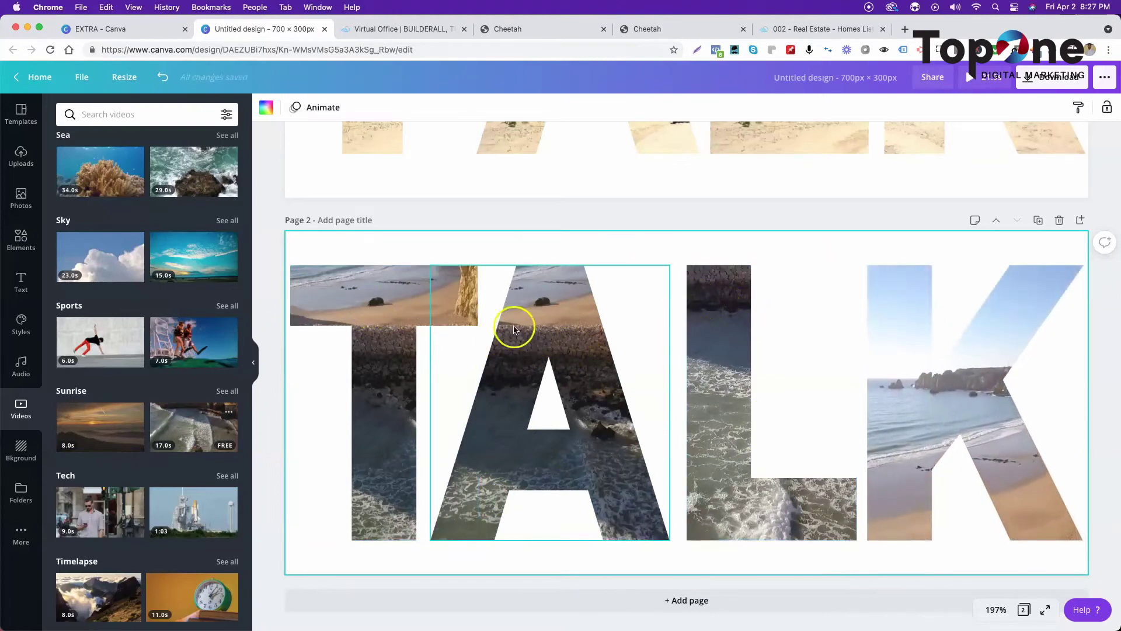
Reposition the video inside the T frame to start at the letter's left edge and scale it to span the whole word
double_click(397, 305)
left_click_drag(456, 323, 841, 297)
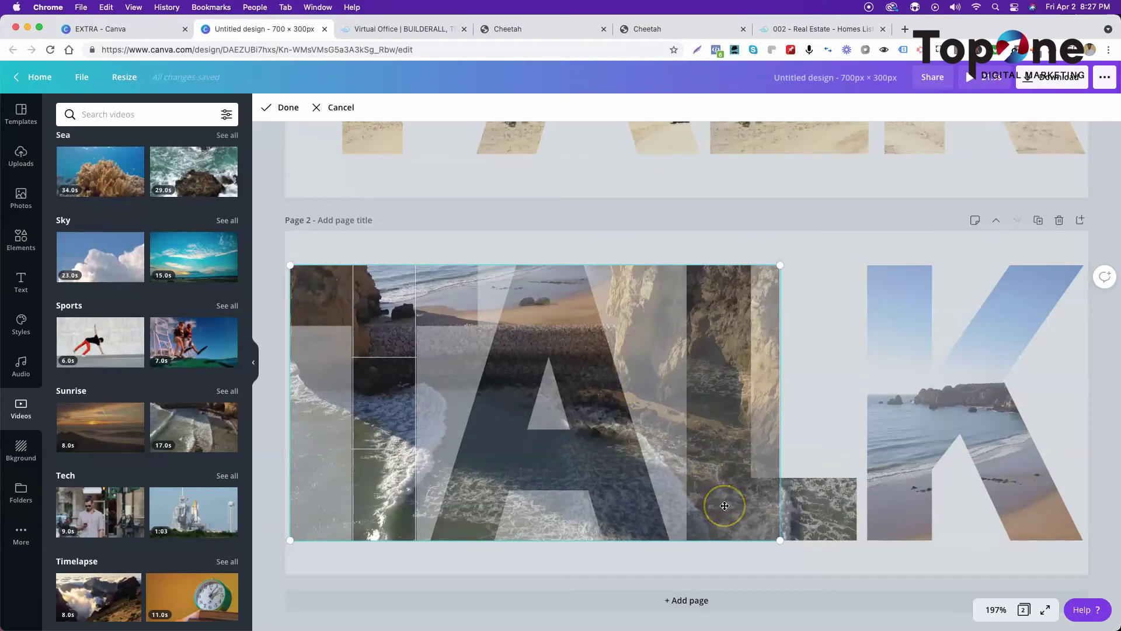
left_click_drag(780, 540, 1084, 507)
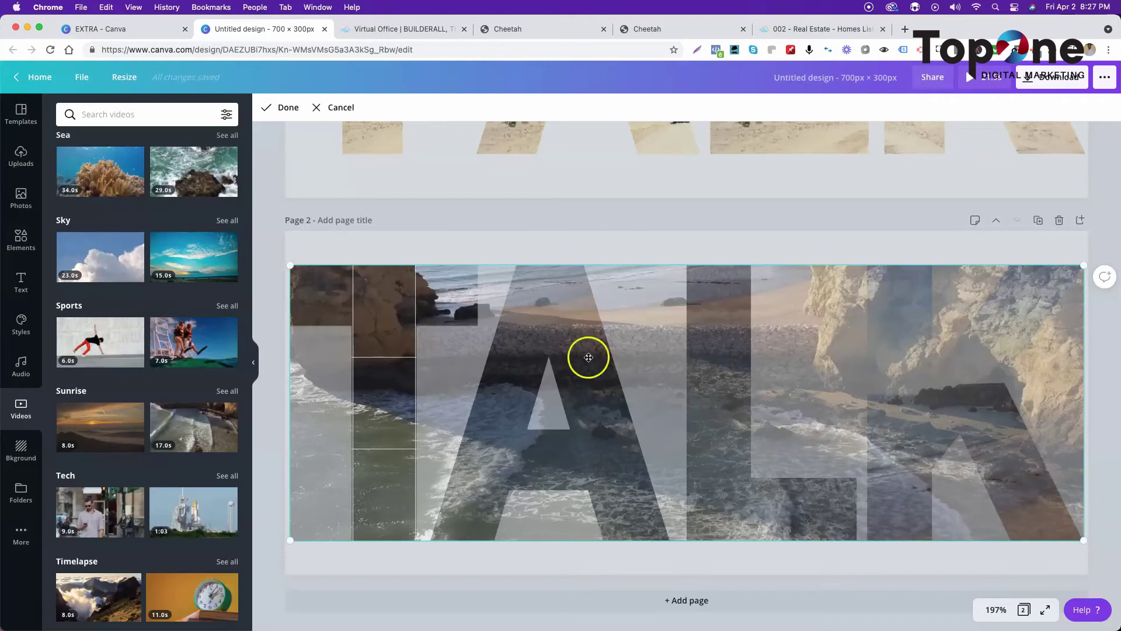
left_click(290, 113)
Reposition the video inside the A frame to start at the T's left edge and scale it across the whole word
left_click(571, 333)
double_click(534, 323)
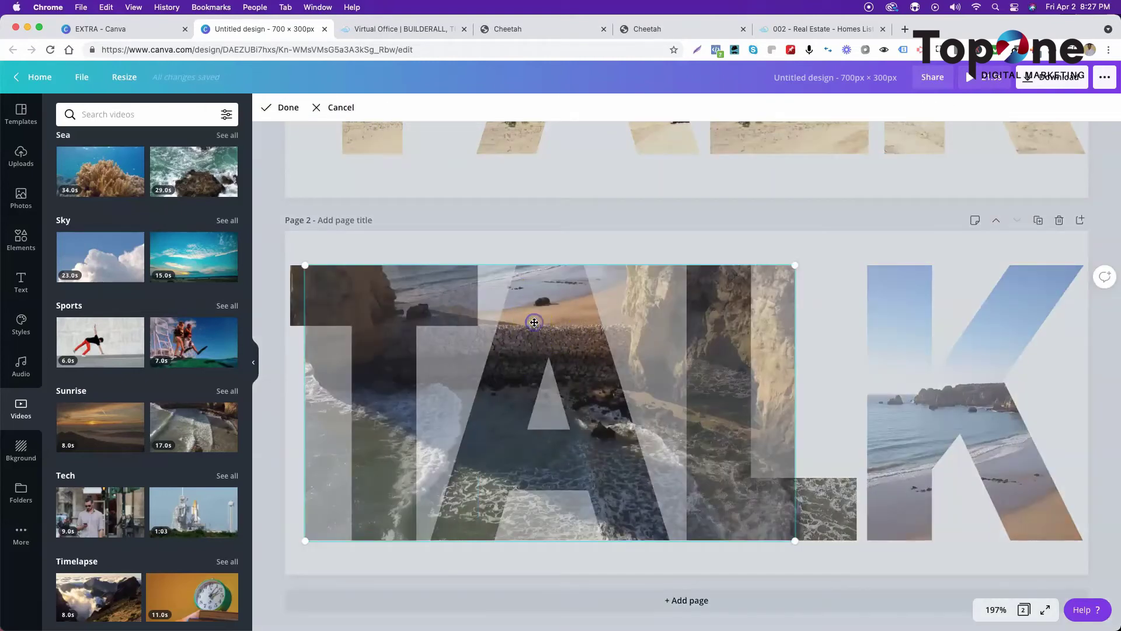
left_click_drag(504, 362, 486, 364)
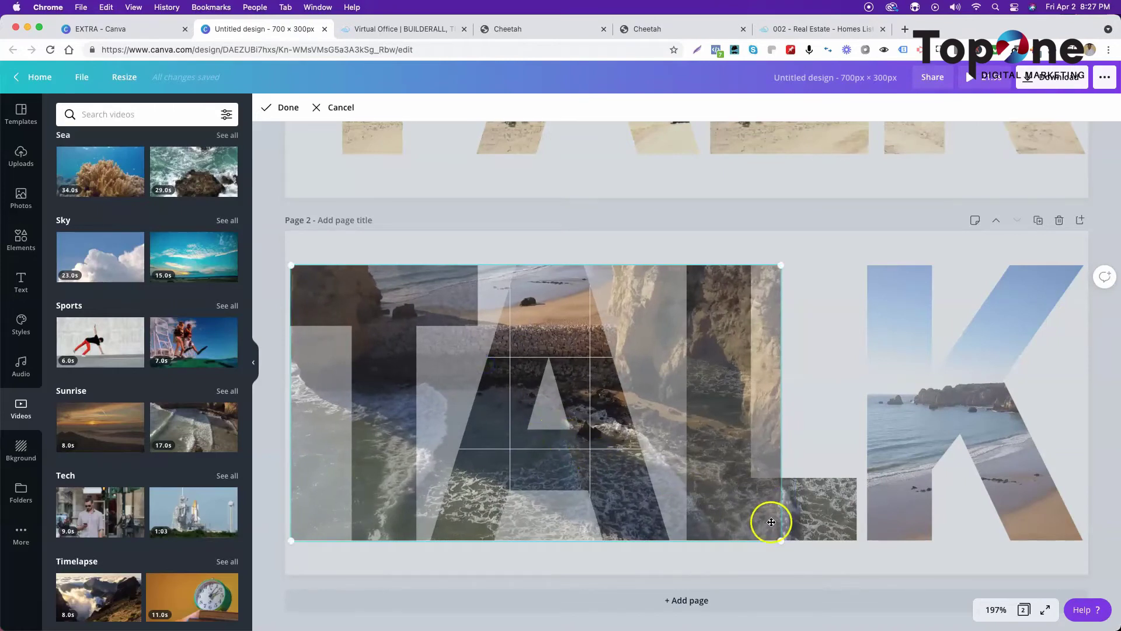
left_click_drag(780, 540, 1083, 487)
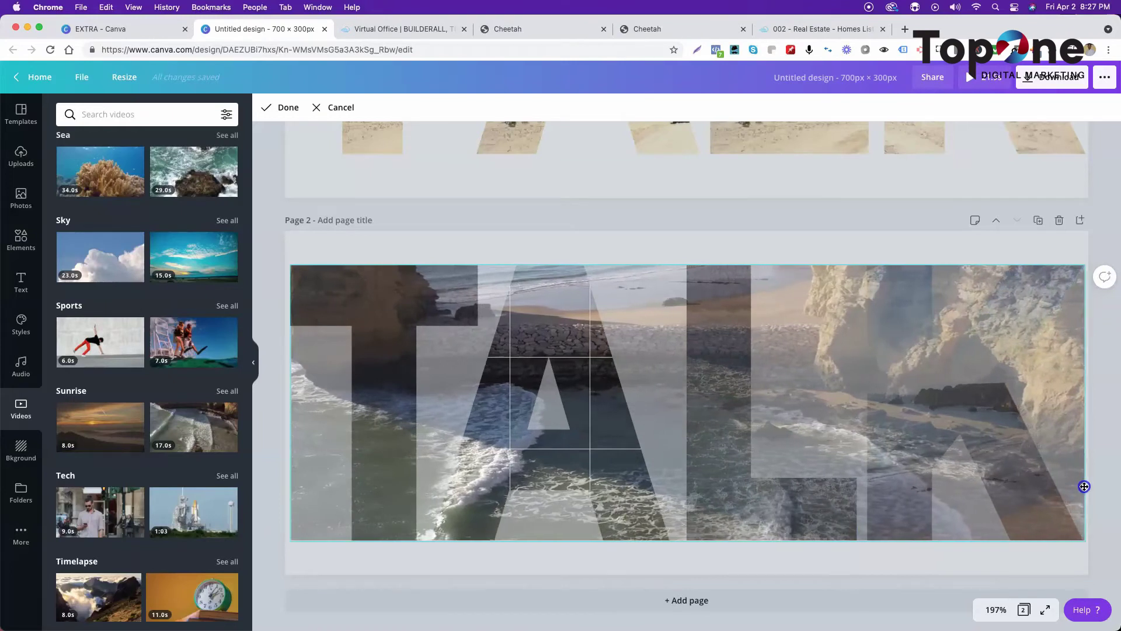
left_click(286, 115)
Align the video inside the L frame with the word's left edge and enlarge it to span from T to K
left_click(704, 323)
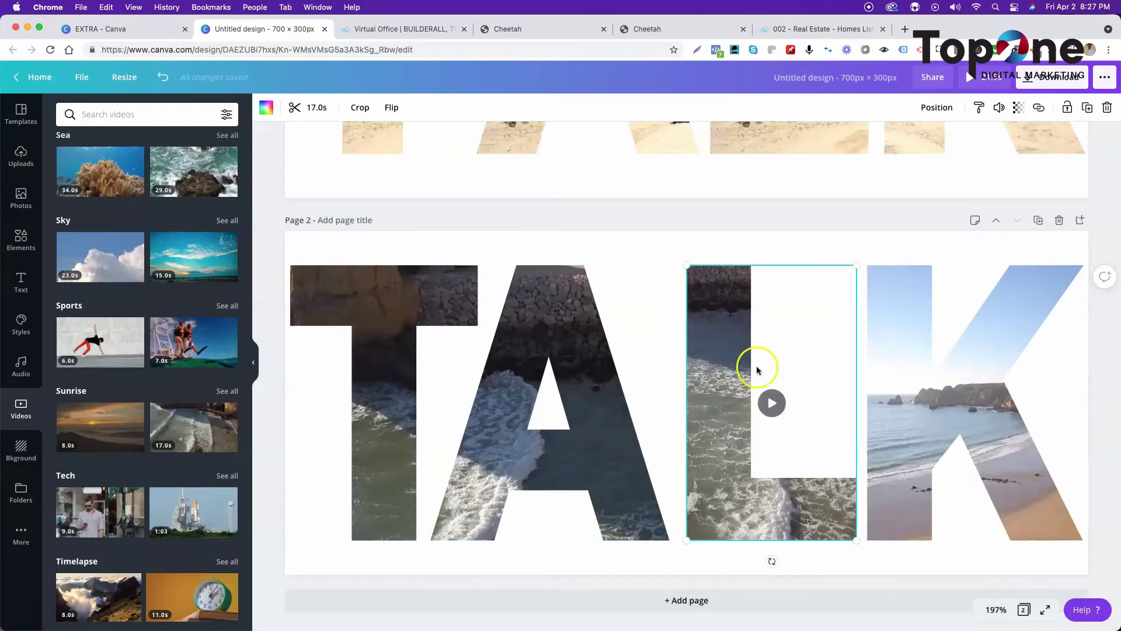
double_click(743, 344)
left_click_drag(741, 345, 482, 376)
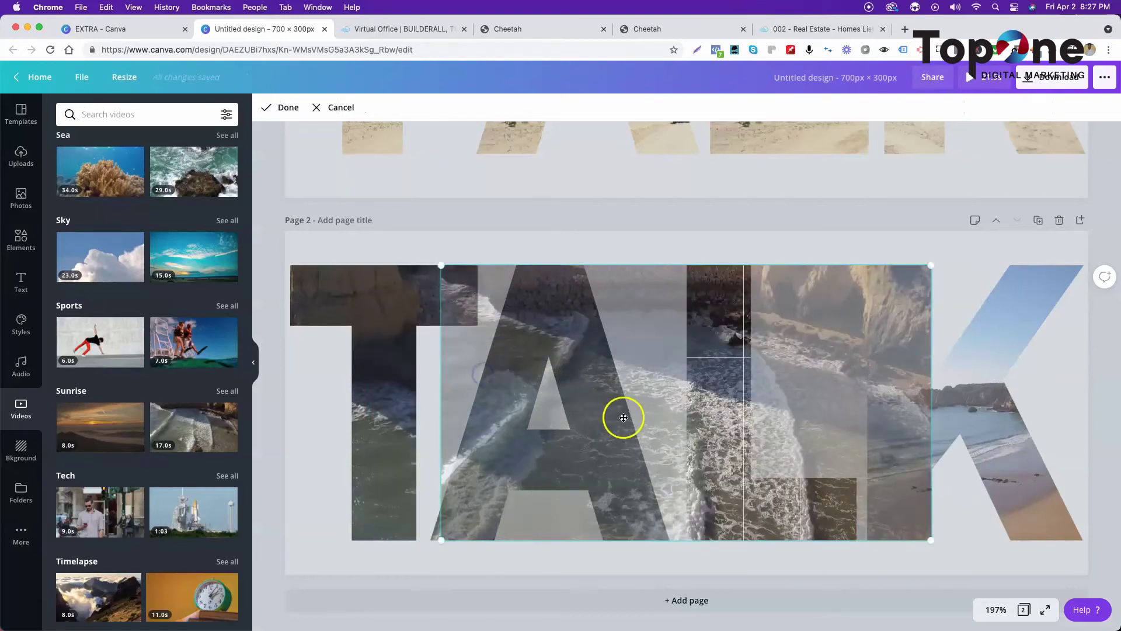
left_click_drag(931, 540, 1032, 534)
left_click_drag(915, 466, 752, 480)
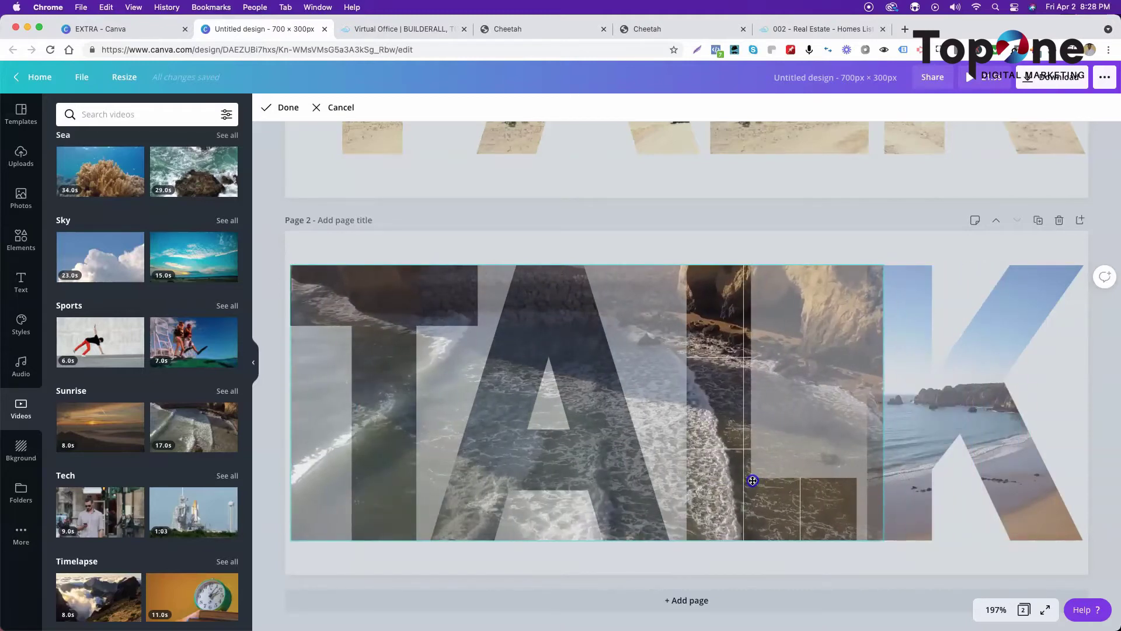
left_click_drag(882, 538, 1084, 509)
left_click(950, 488)
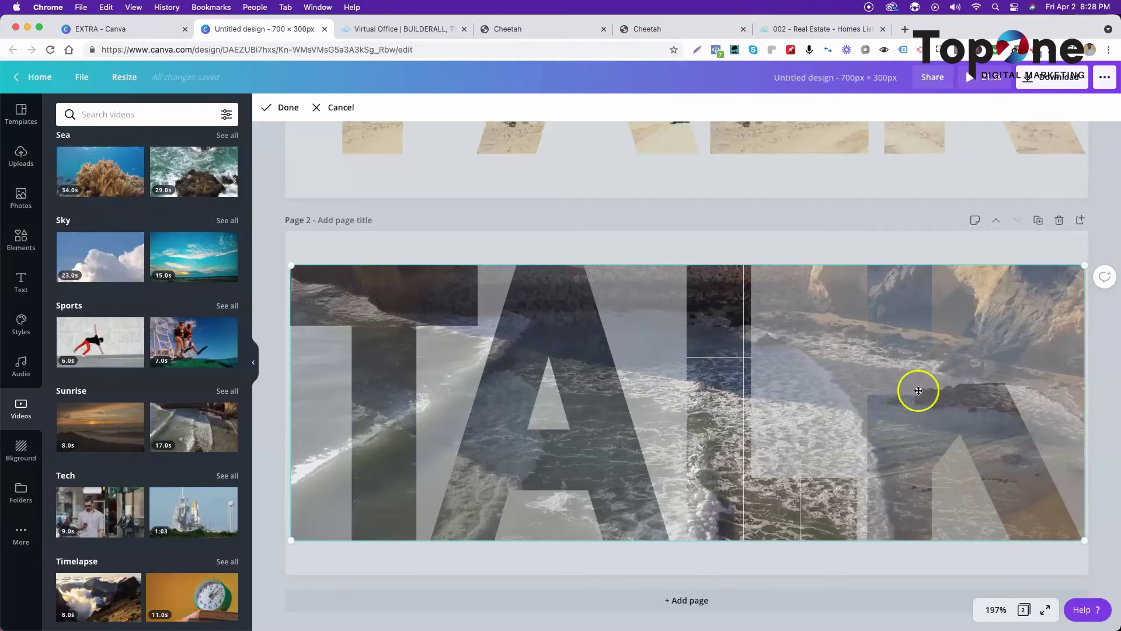
left_click(279, 107)
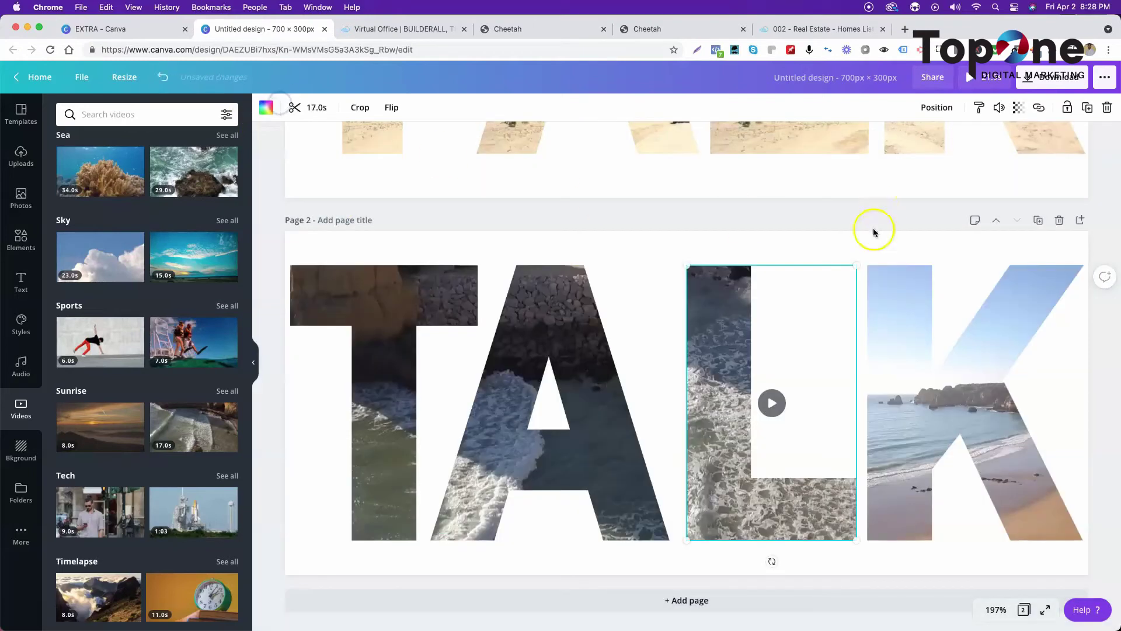
Shift the video inside the K frame to end at the word's right edge and scale it to reach the T's left edge
left_click(913, 371)
double_click(915, 372)
left_click_drag(904, 379, 499, 393)
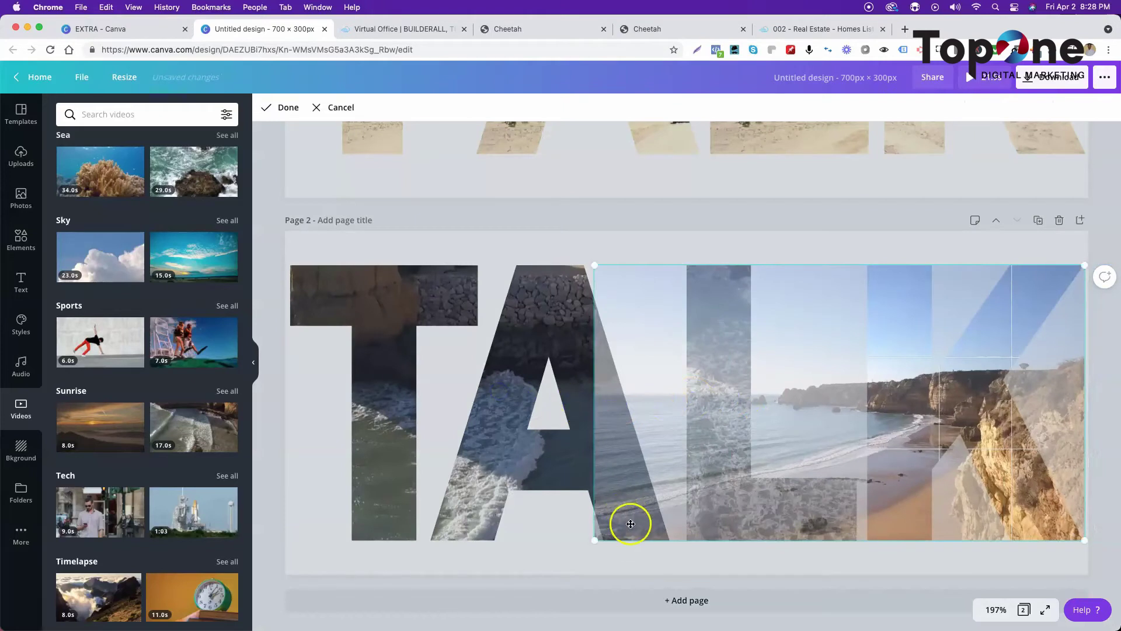
left_click_drag(598, 542, 290, 537)
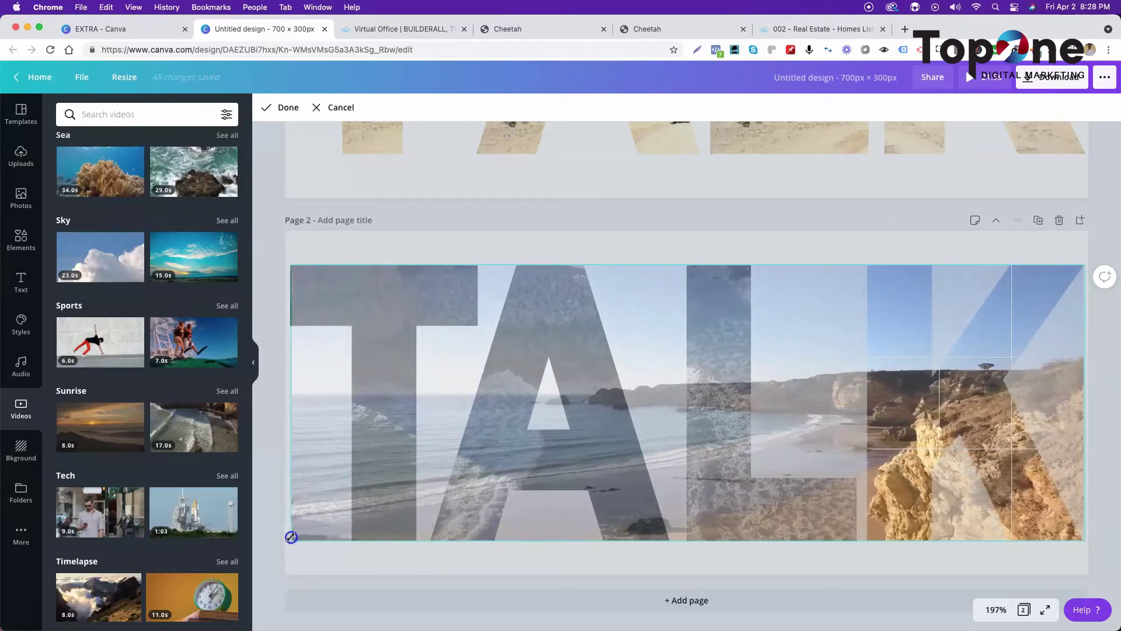
left_click_drag(546, 491, 500, 463)
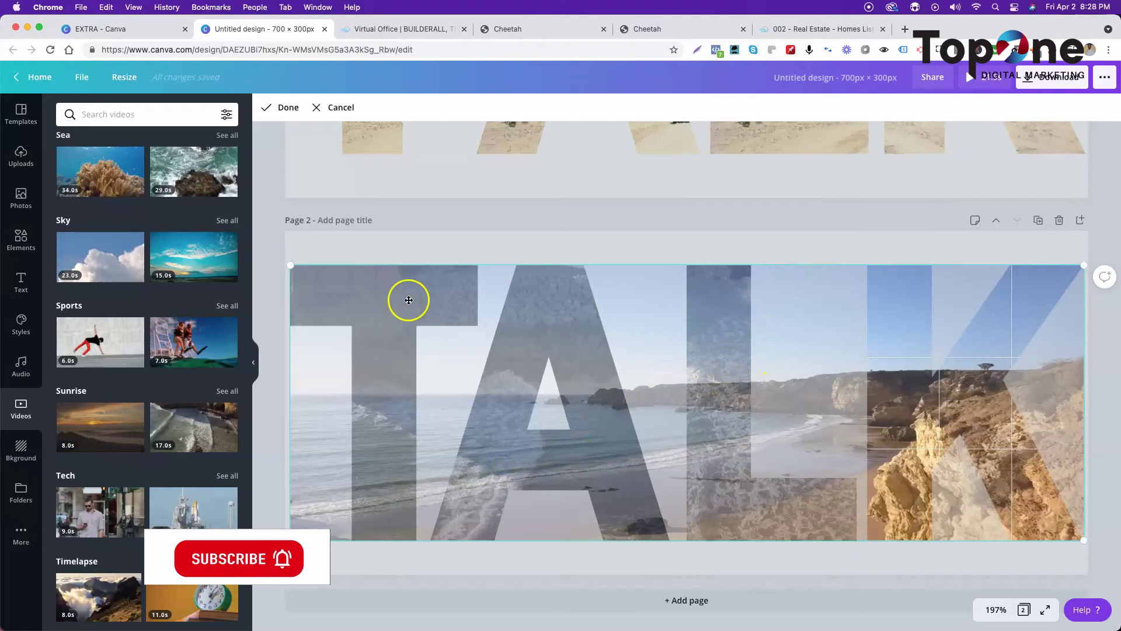
left_click(289, 107)
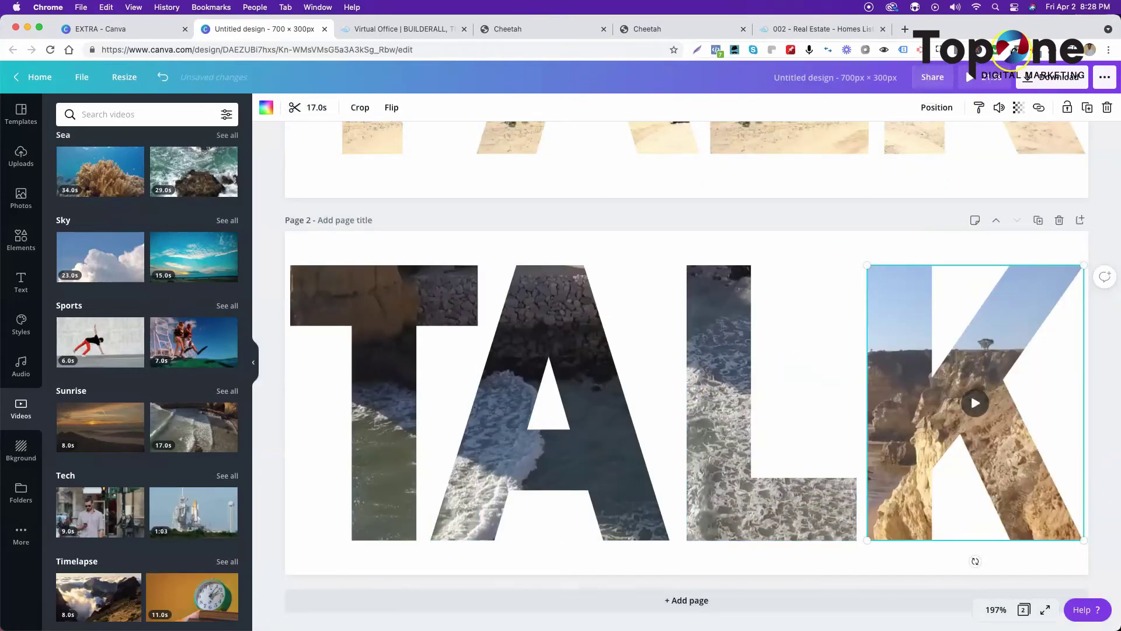
Preview the design's playback and return to the editor
left_click(990, 78)
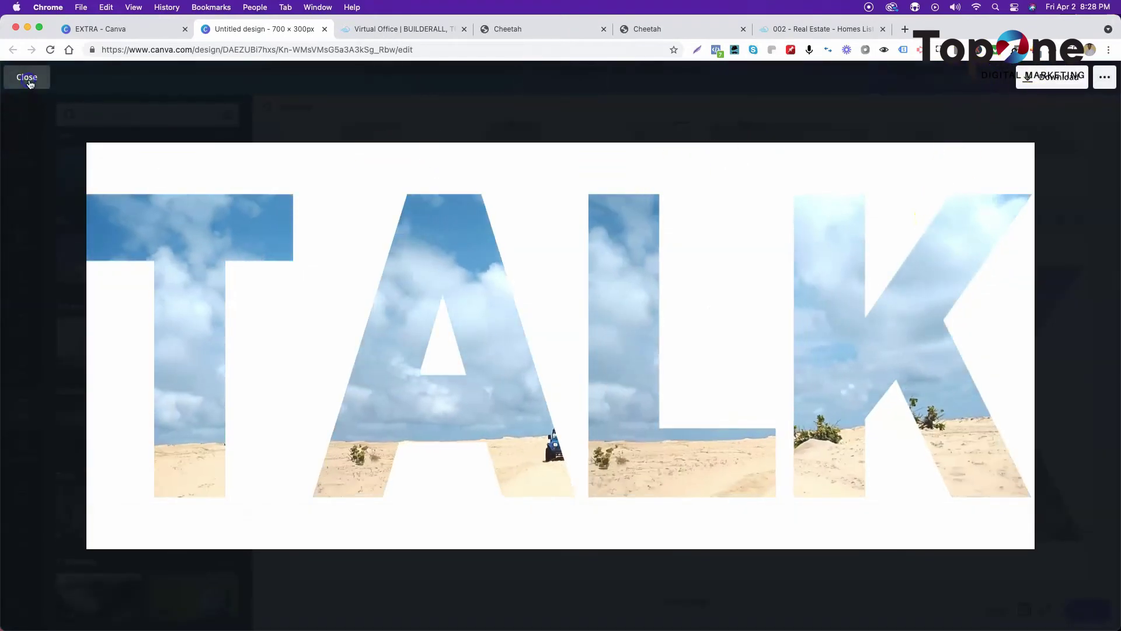
left_click(25, 80)
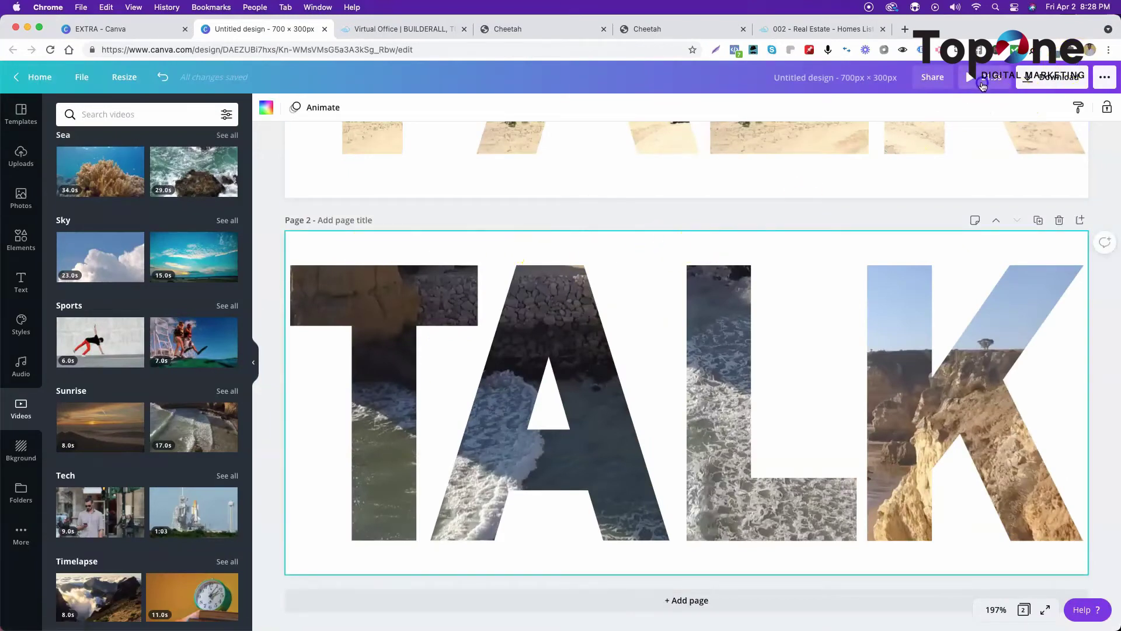
left_click(983, 85)
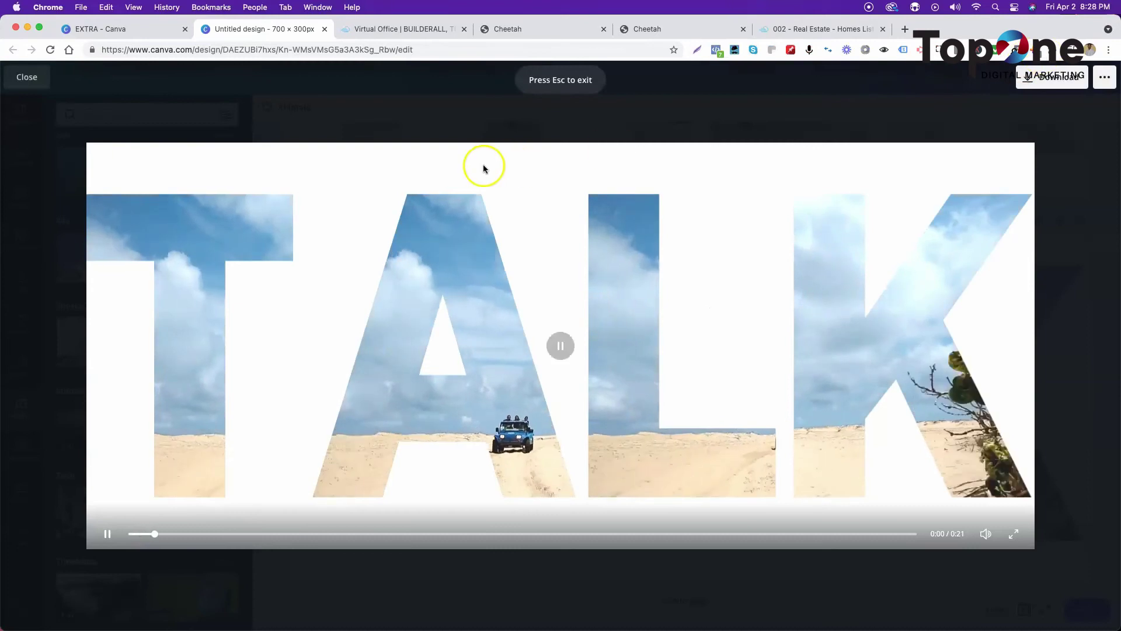
left_click(25, 80)
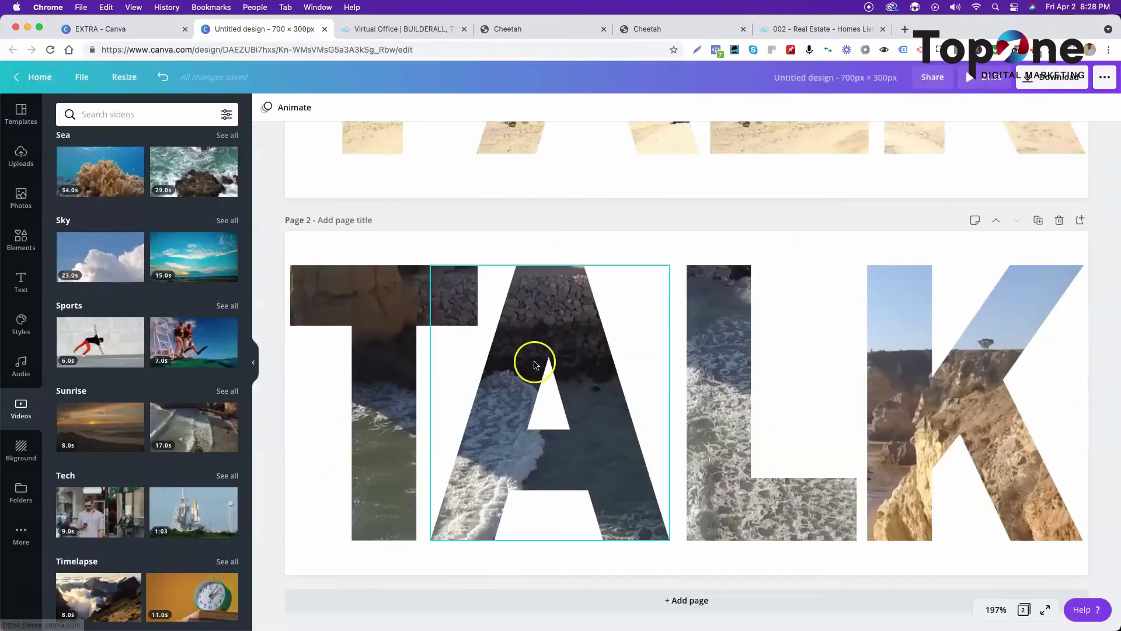
Delete the first page with the desert video and preview the remaining beach-video TALK page
scroll(534, 364, "up", 5)
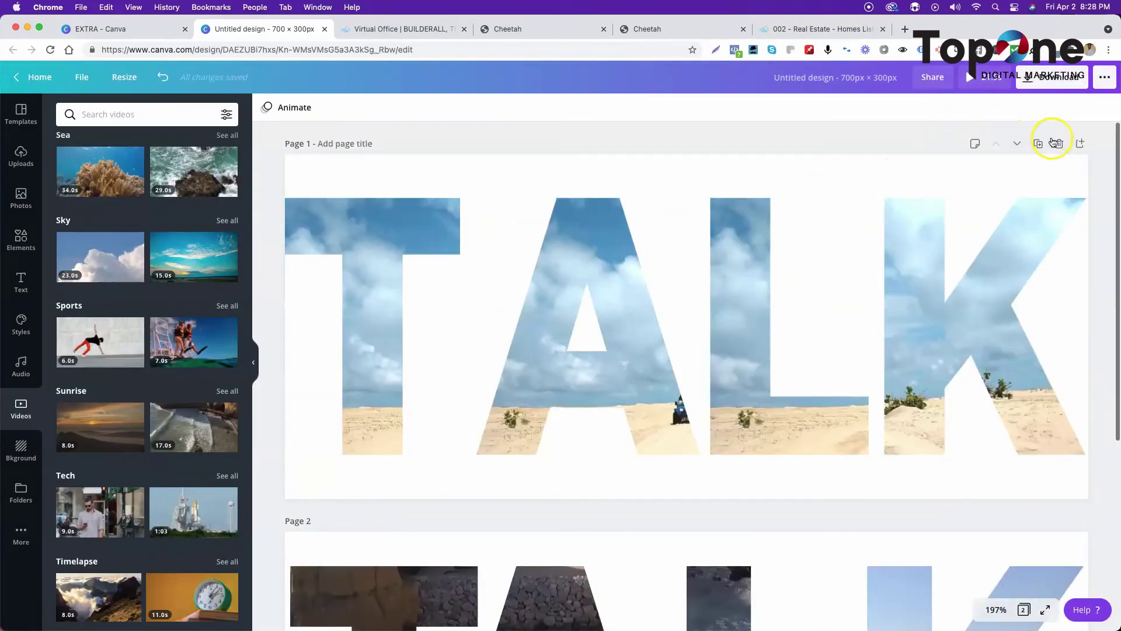
left_click(1056, 143)
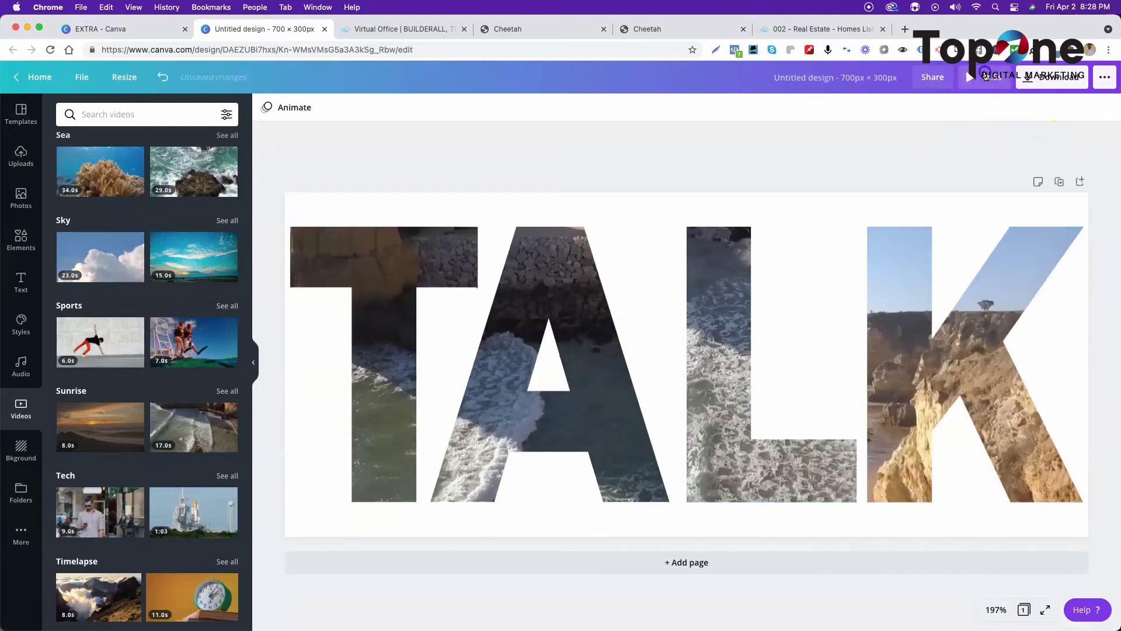
left_click(986, 77)
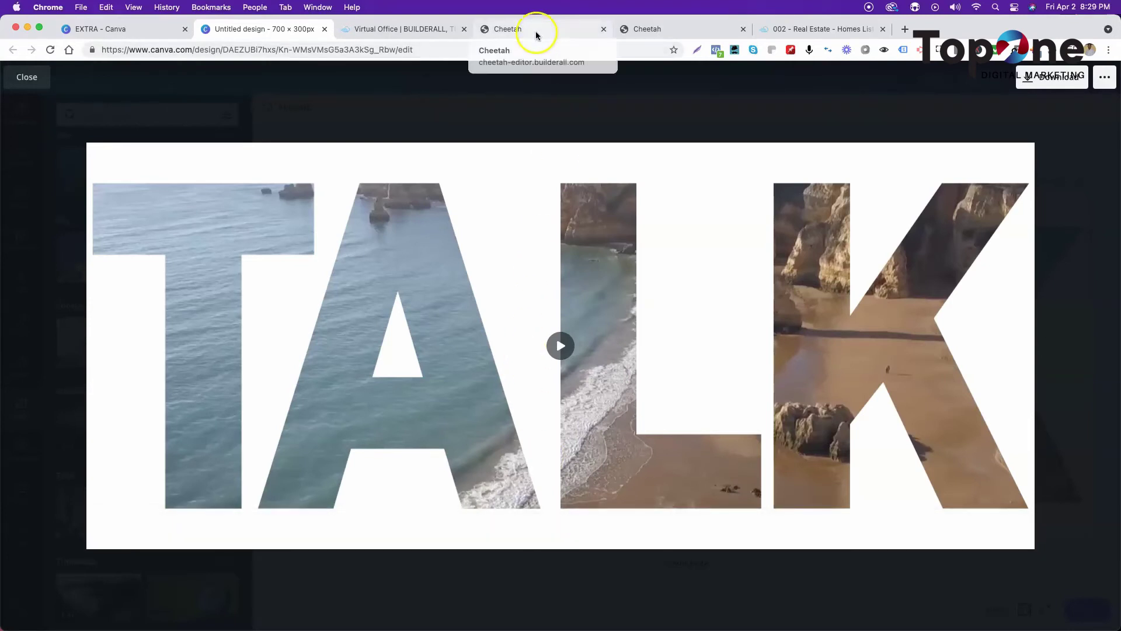
Check the TALK animation on the published real estate page, switch back to the Canva design and close its preview
left_click(809, 30)
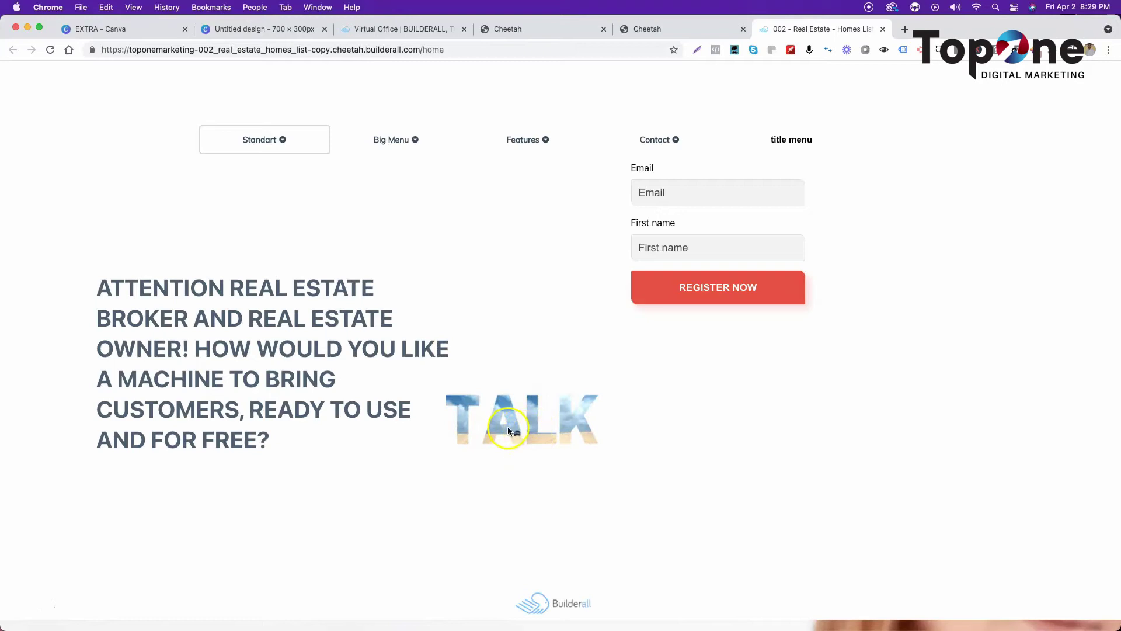
left_click(671, 27)
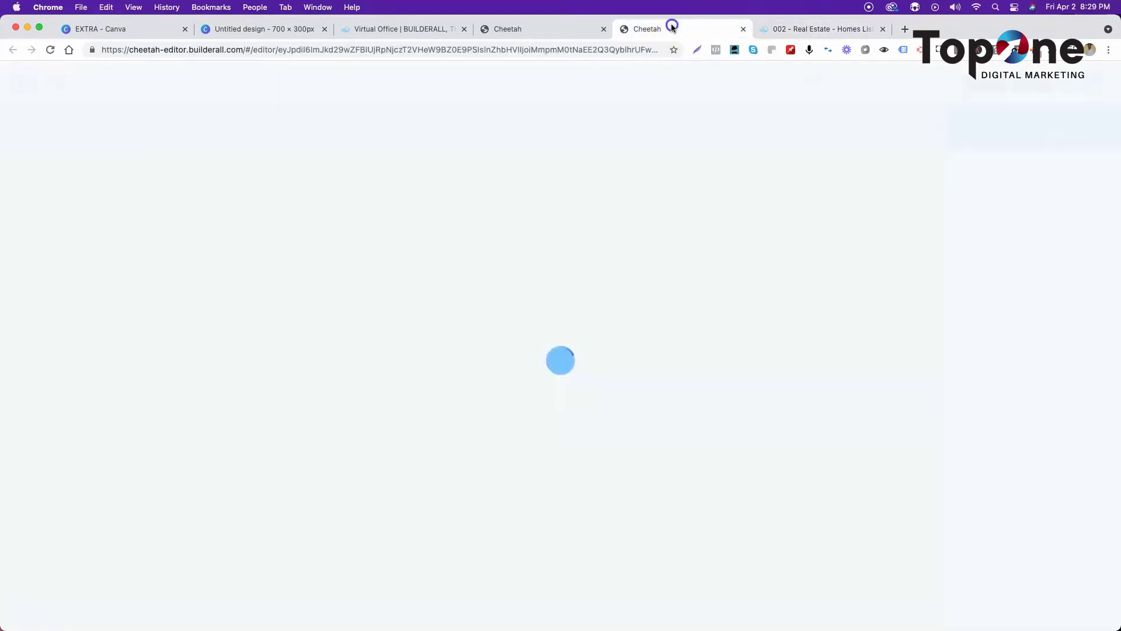
left_click(565, 27)
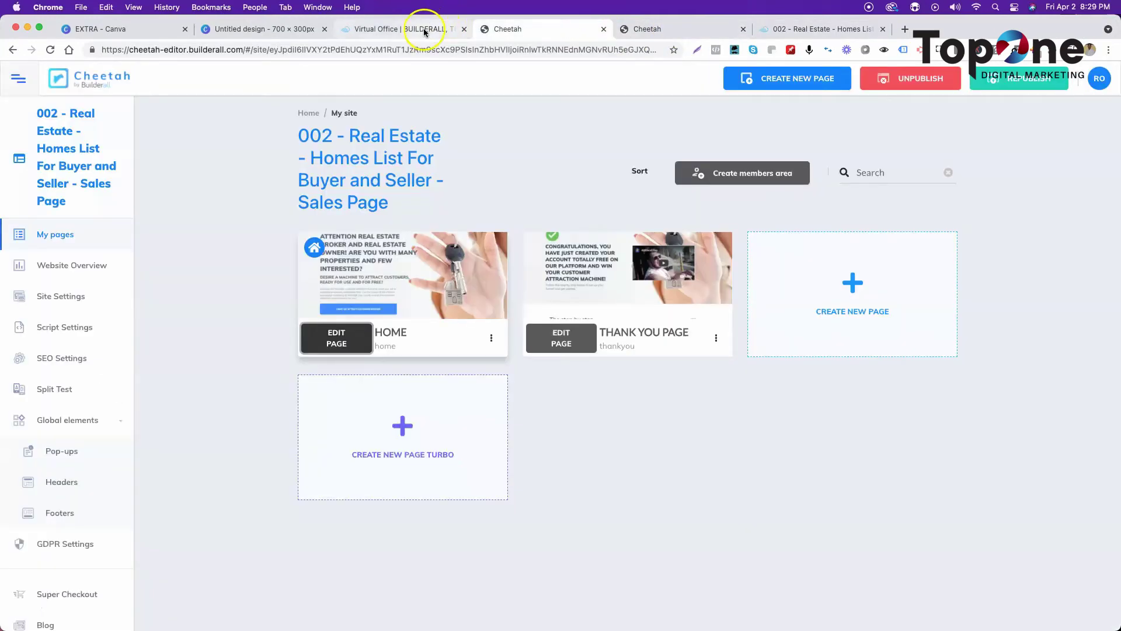
left_click(423, 28)
left_click(282, 31)
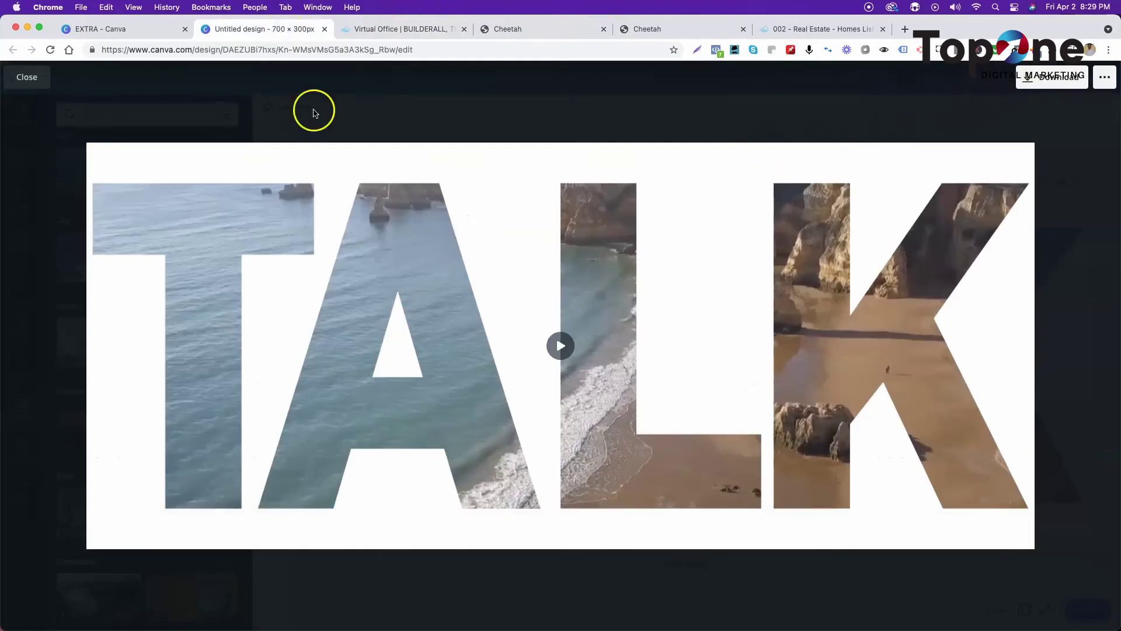
left_click(29, 77)
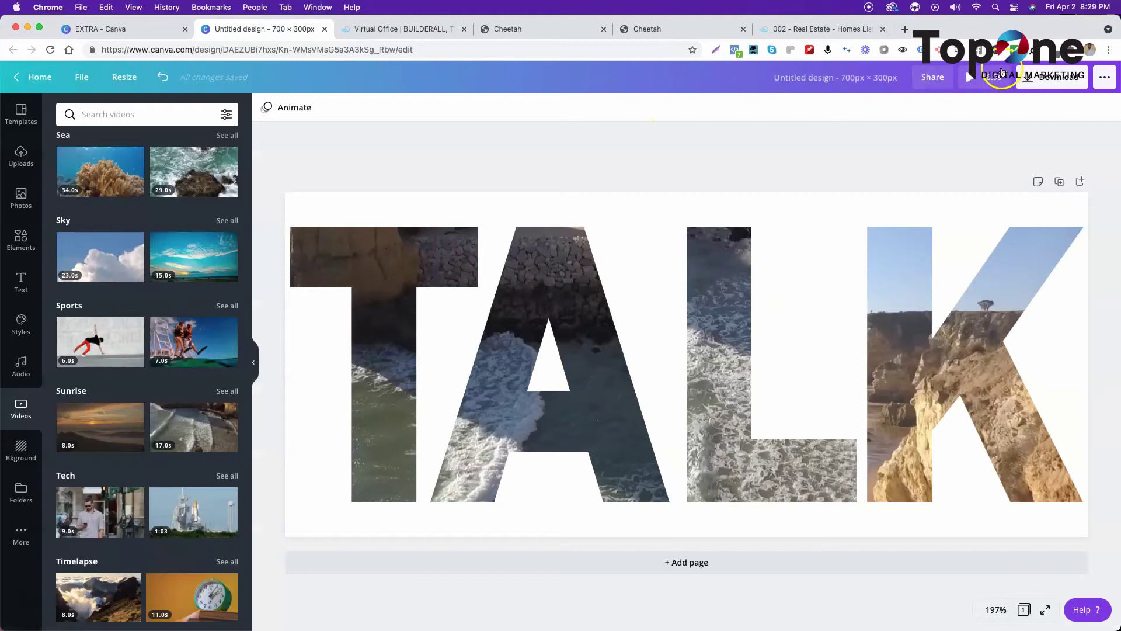
Trim the video in the T frame to 5.0 seconds
left_click(415, 270)
key("Tab")
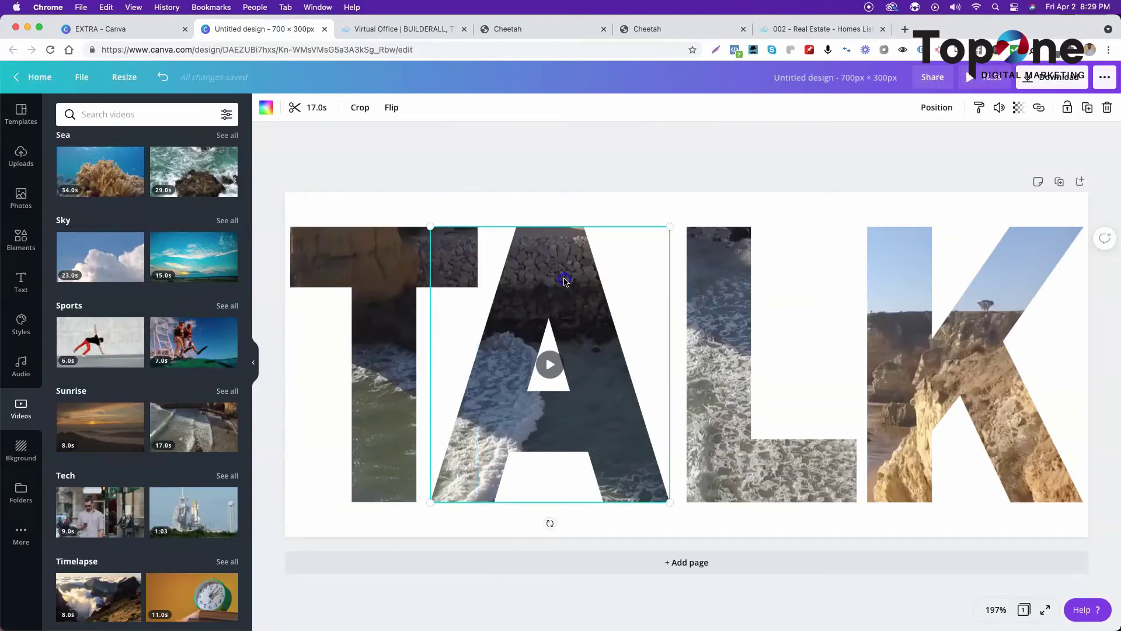
left_click(414, 276)
left_click(480, 210)
left_click(393, 251)
left_click(315, 107)
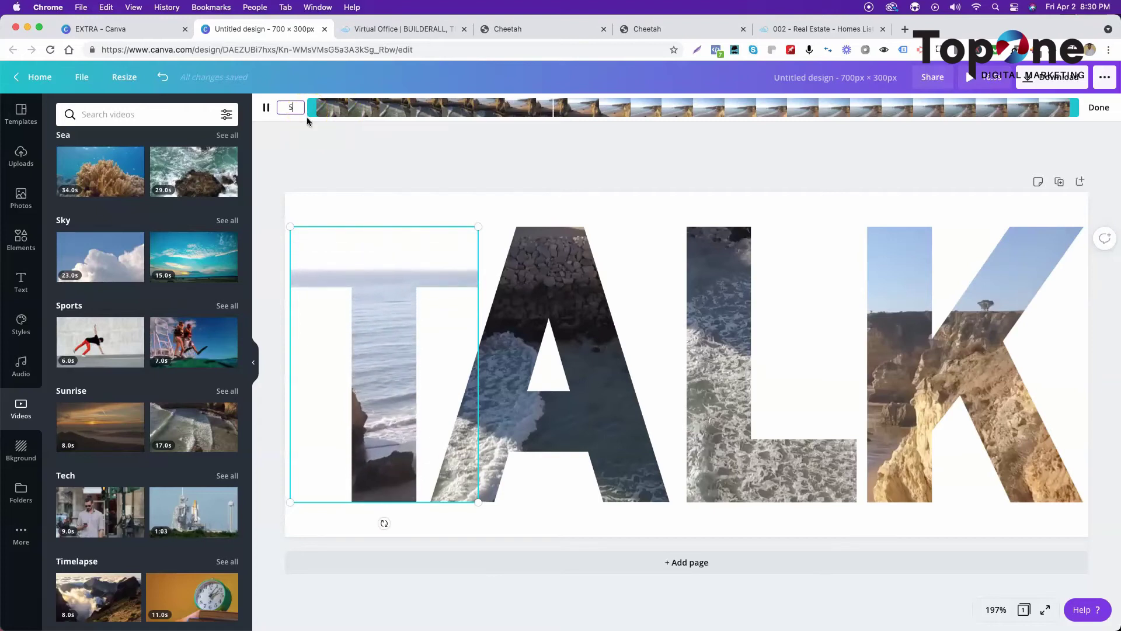
left_click(281, 132)
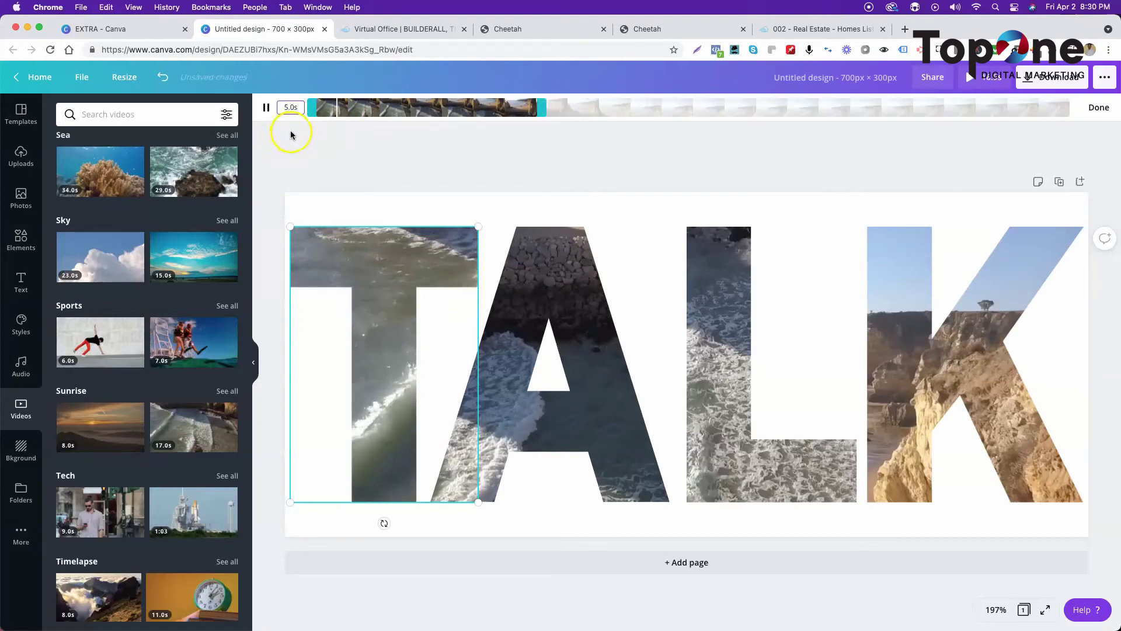
left_click(298, 142)
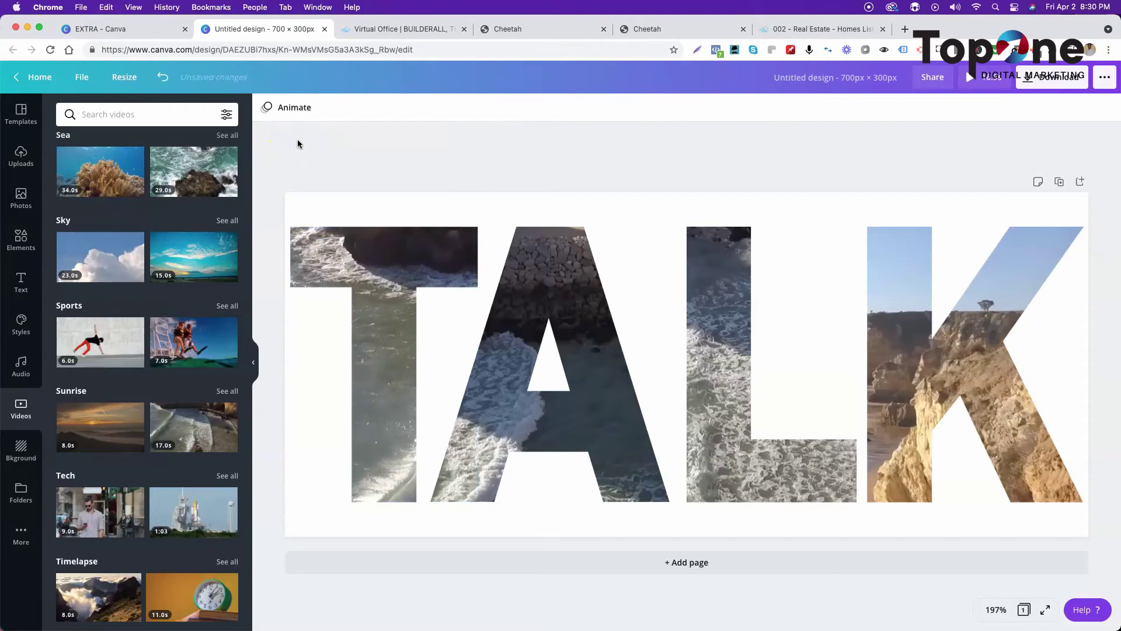
Trim the video in the A frame to 5.0 seconds
left_click(501, 308)
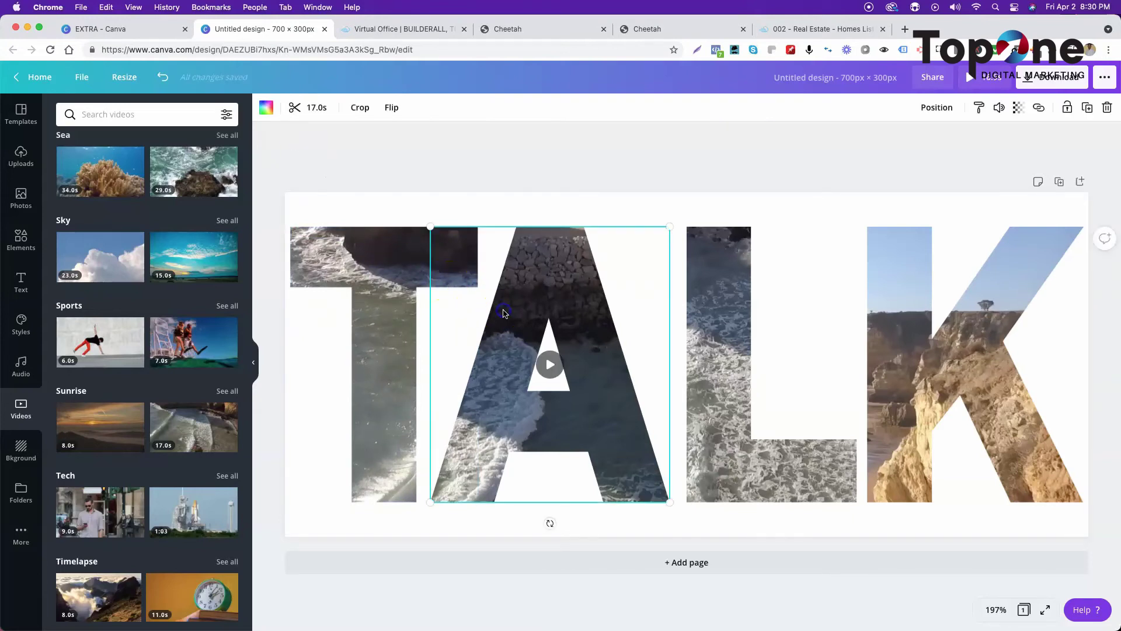
left_click(324, 112)
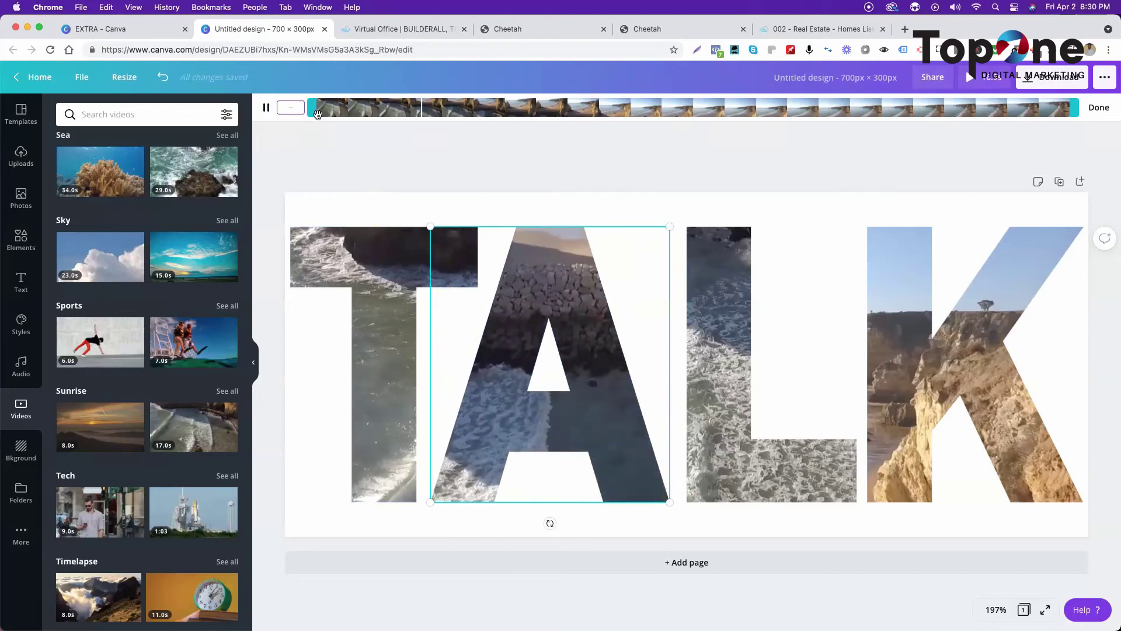
key("BackSpace")
type("5.0s")
Trim the video in the L frame to 5 seconds
left_click(703, 290)
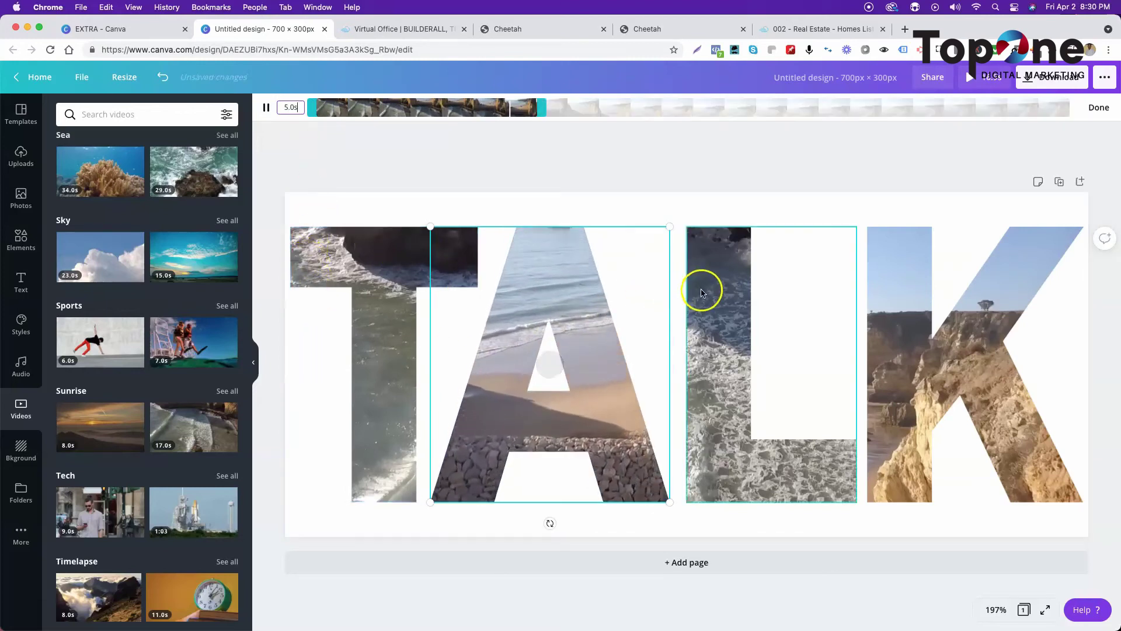
left_click(320, 111)
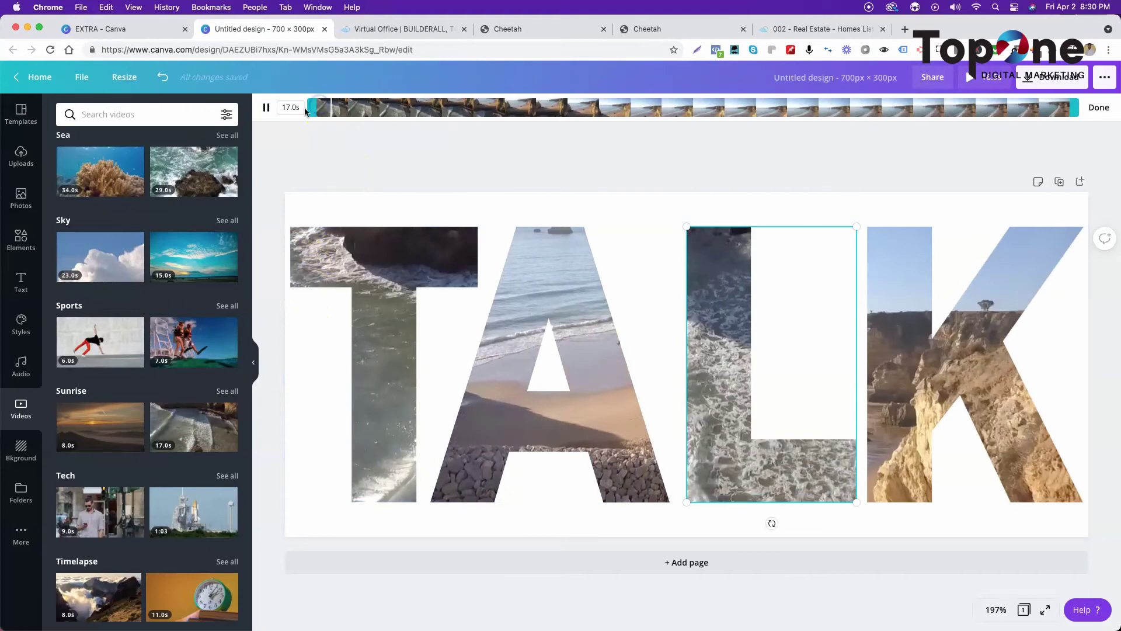
left_click(298, 109)
type("5")
left_click(696, 234)
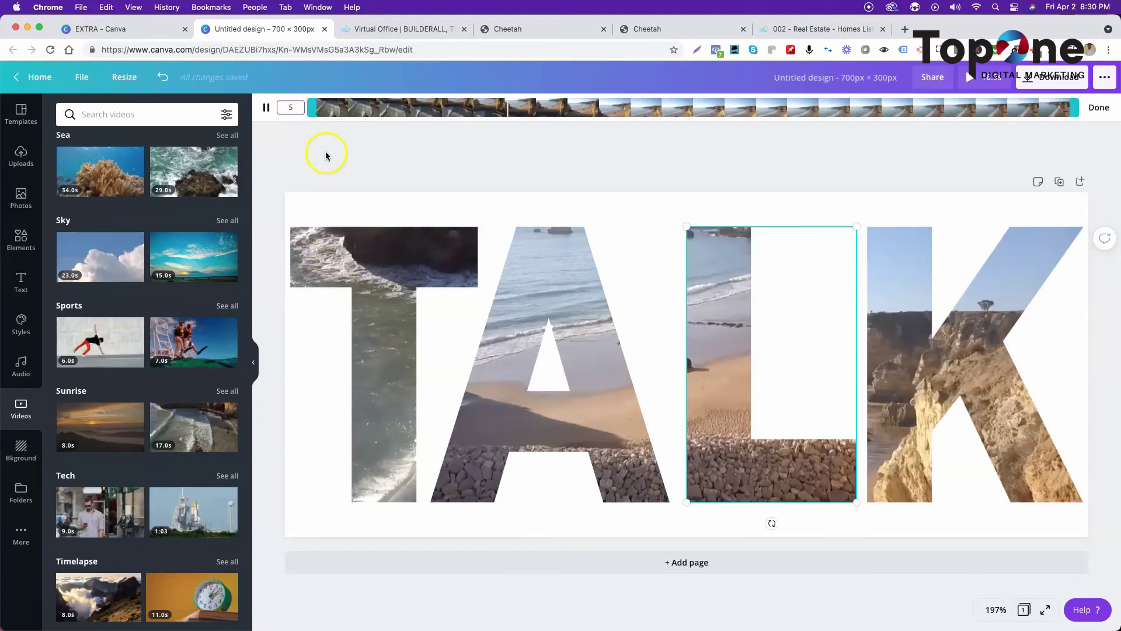
Trim the video in the K frame to 5.0 seconds
left_click(973, 275)
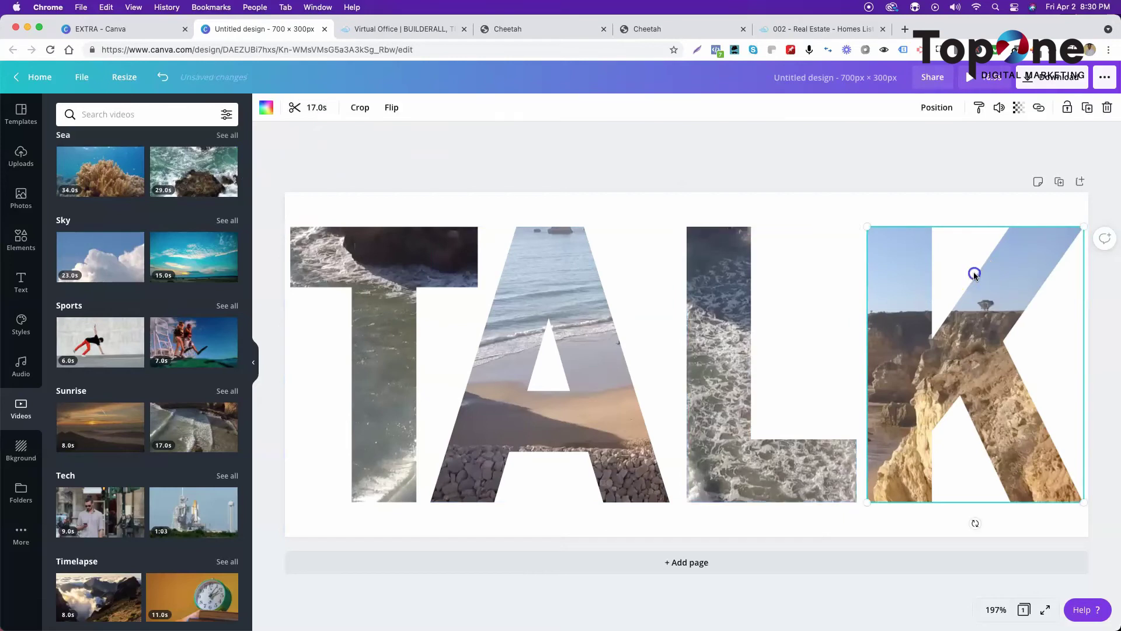
left_click(315, 109)
triple_click(298, 107)
type("5")
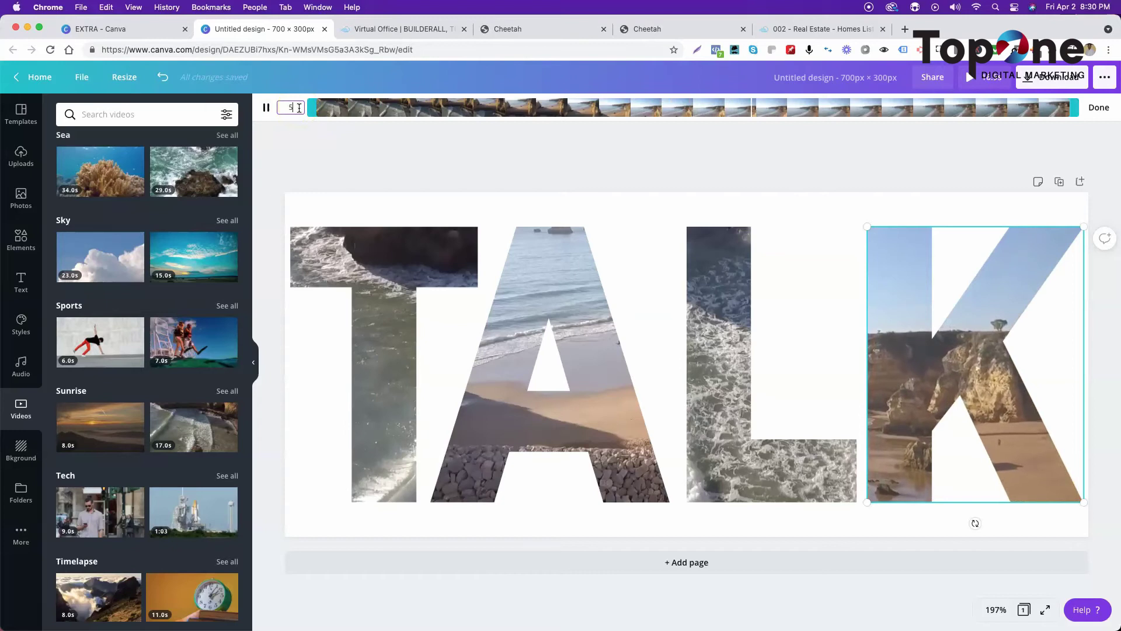
key("Return")
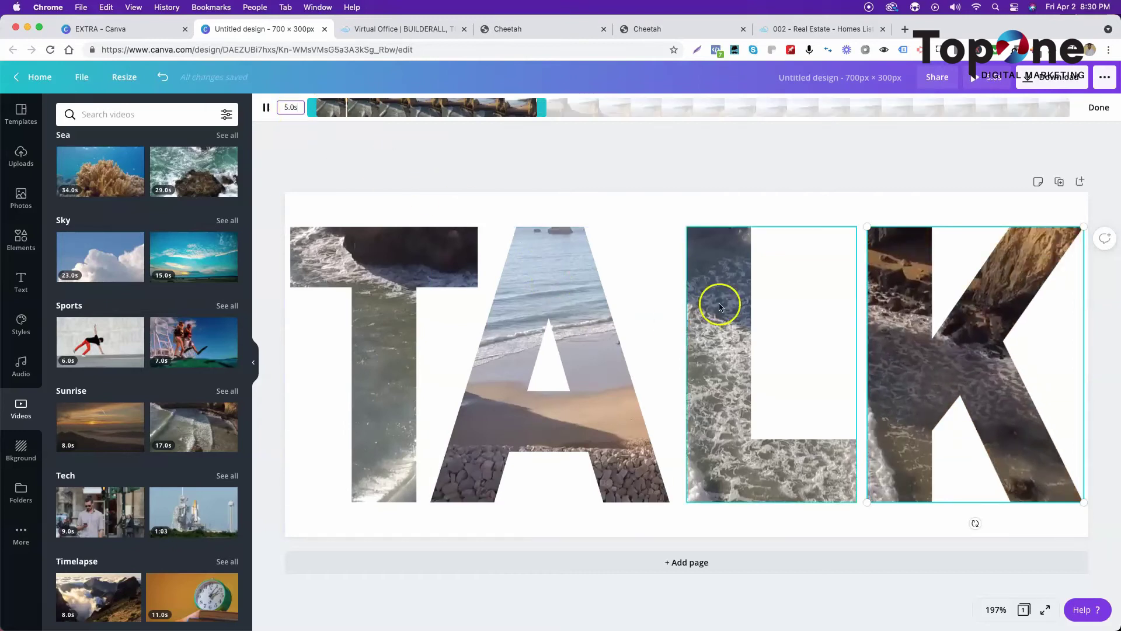
Check the trim lengths of the videos in the other letter frames
left_click(719, 306)
left_click(638, 317)
left_click(425, 359)
left_click(439, 360)
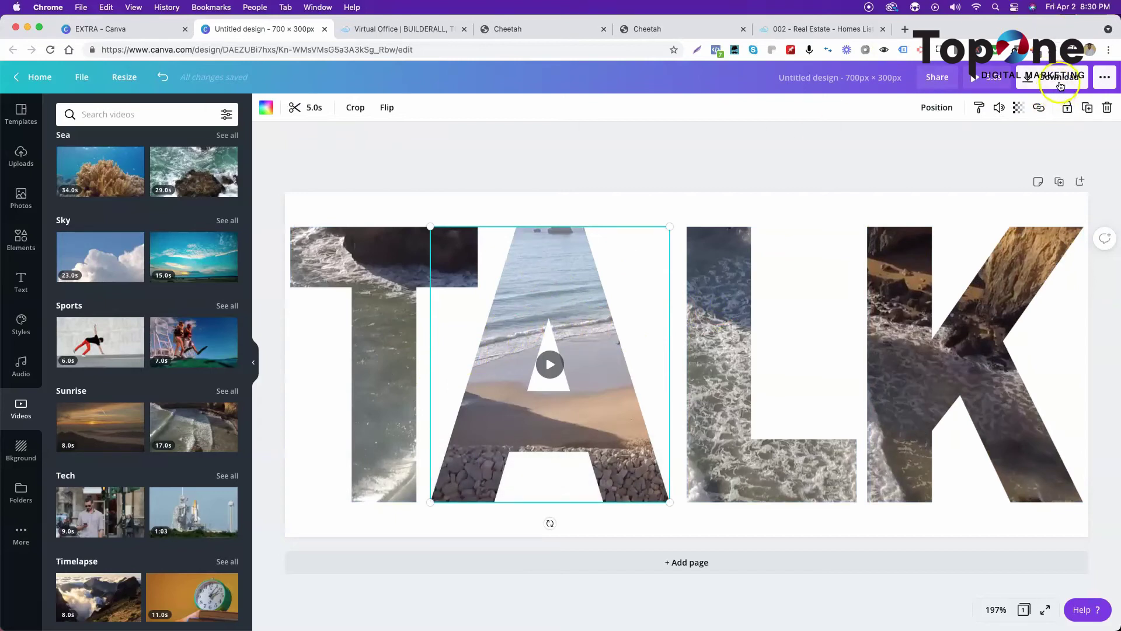
Review the file types available for downloading the design, such as MP4 Video and GIF, and close the list without exporting
left_click(1062, 83)
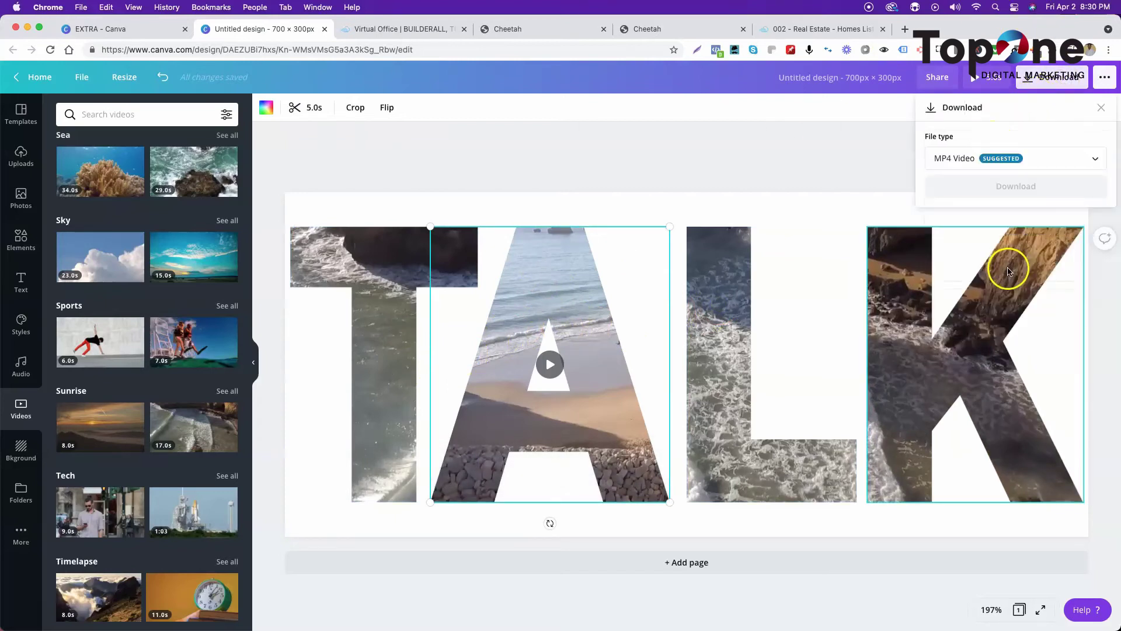
left_click(968, 158)
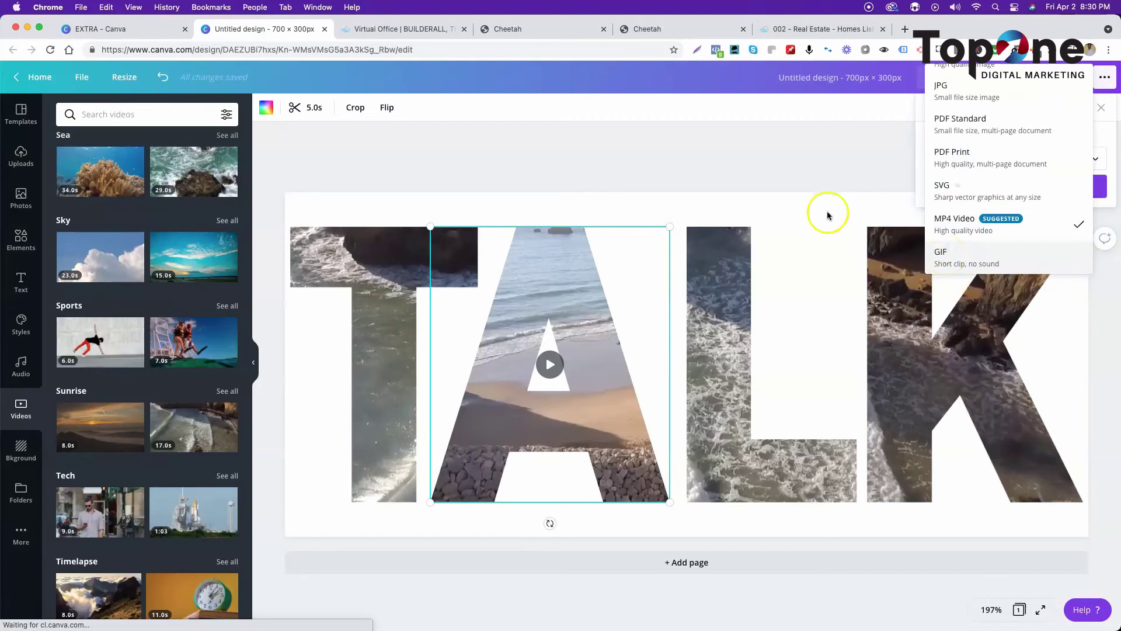
mouse_move(585, 321)
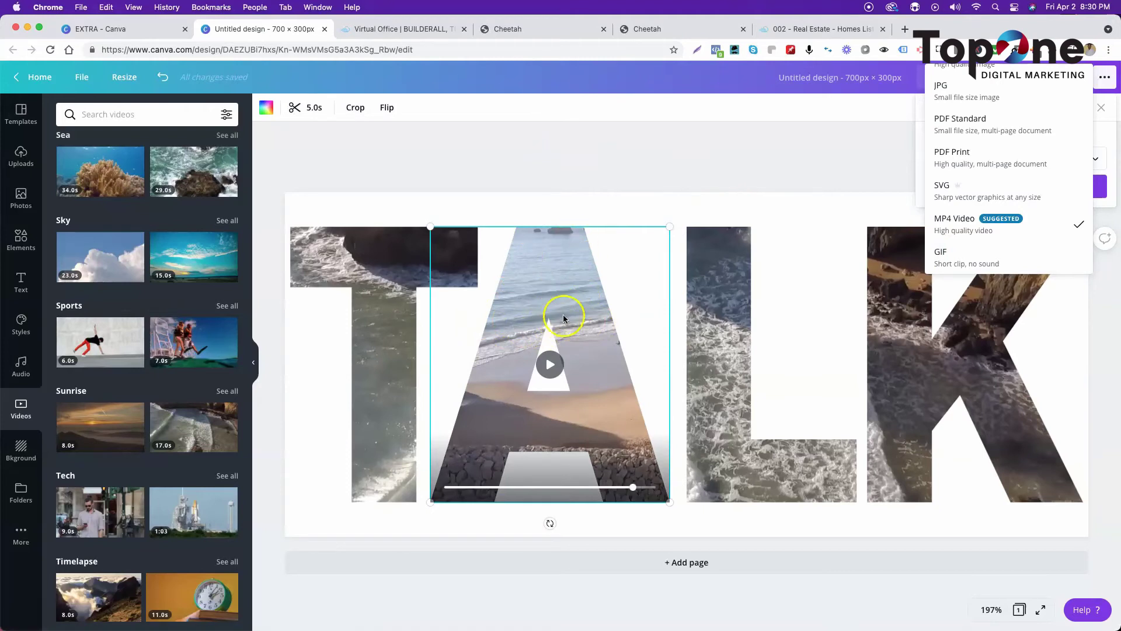
left_click(572, 161)
left_click(573, 161)
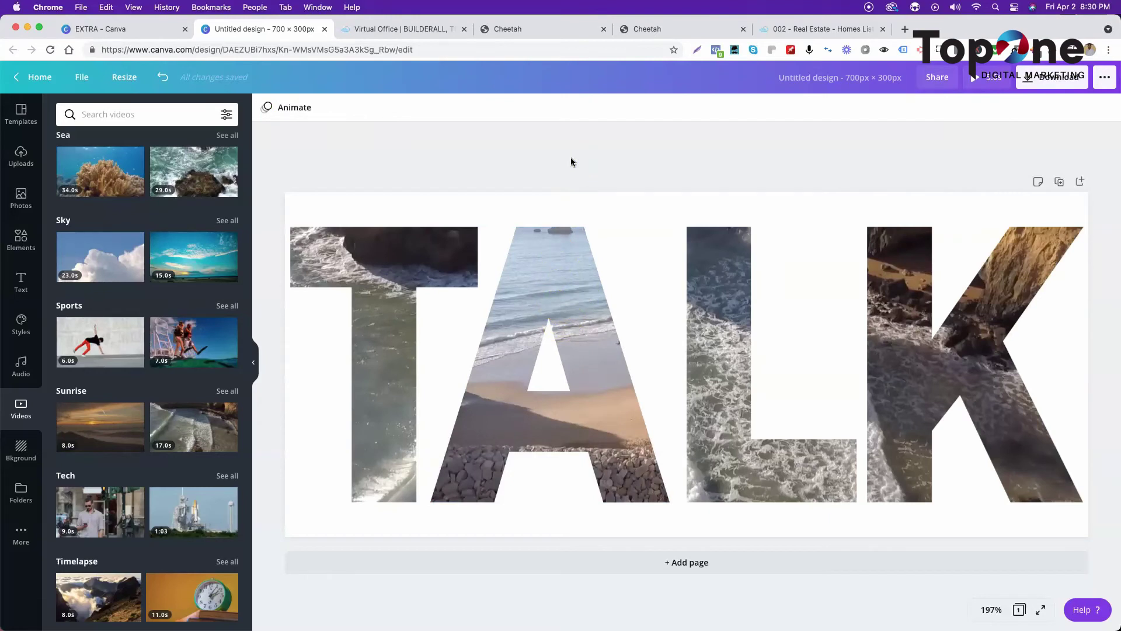
Search Google for "reduce gif size" in a new browser tab
left_click(906, 30)
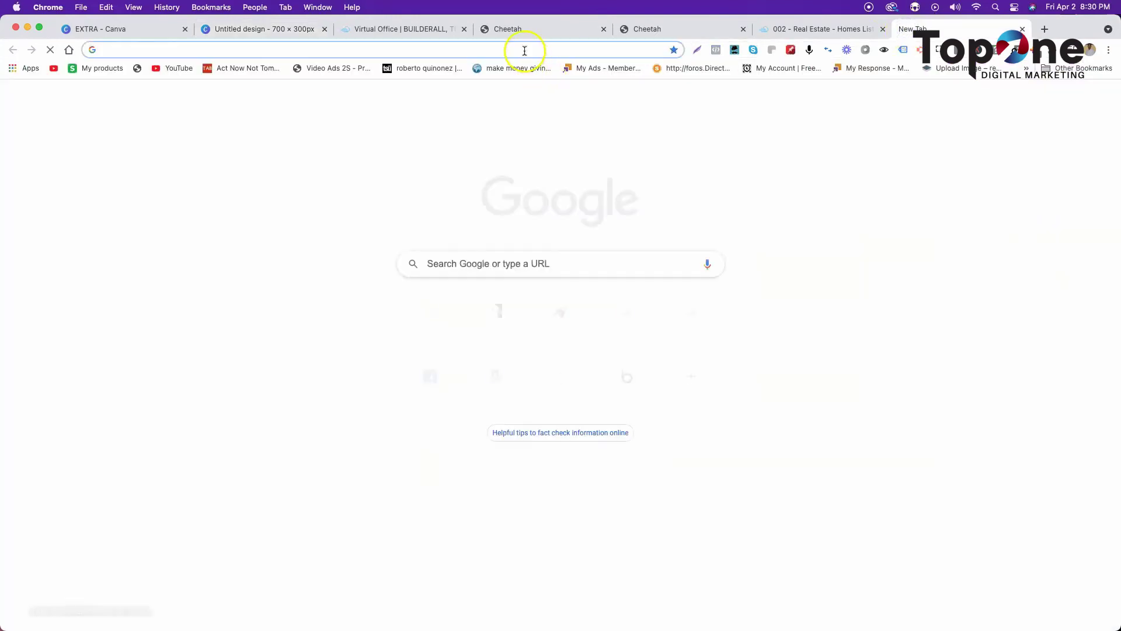
left_click(525, 50)
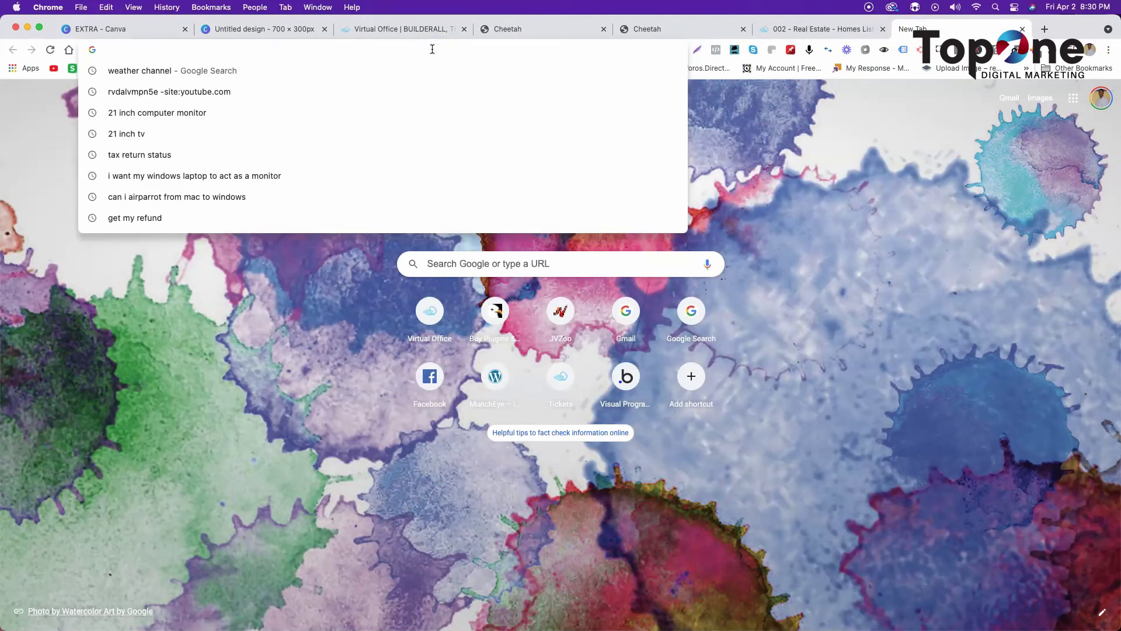
type("r")
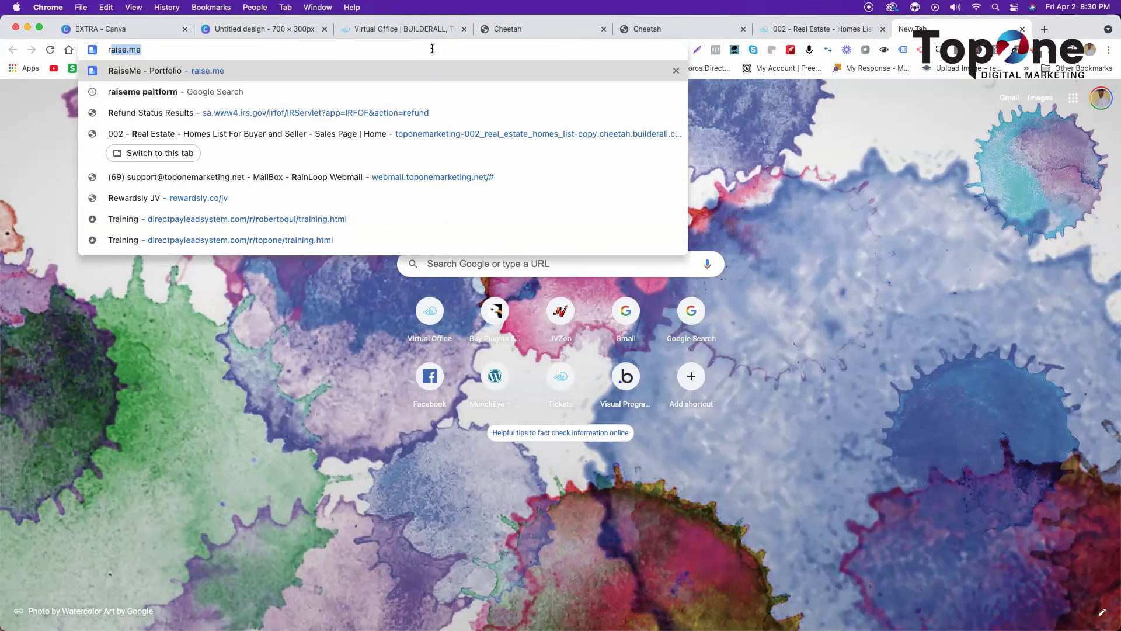
type("educe")
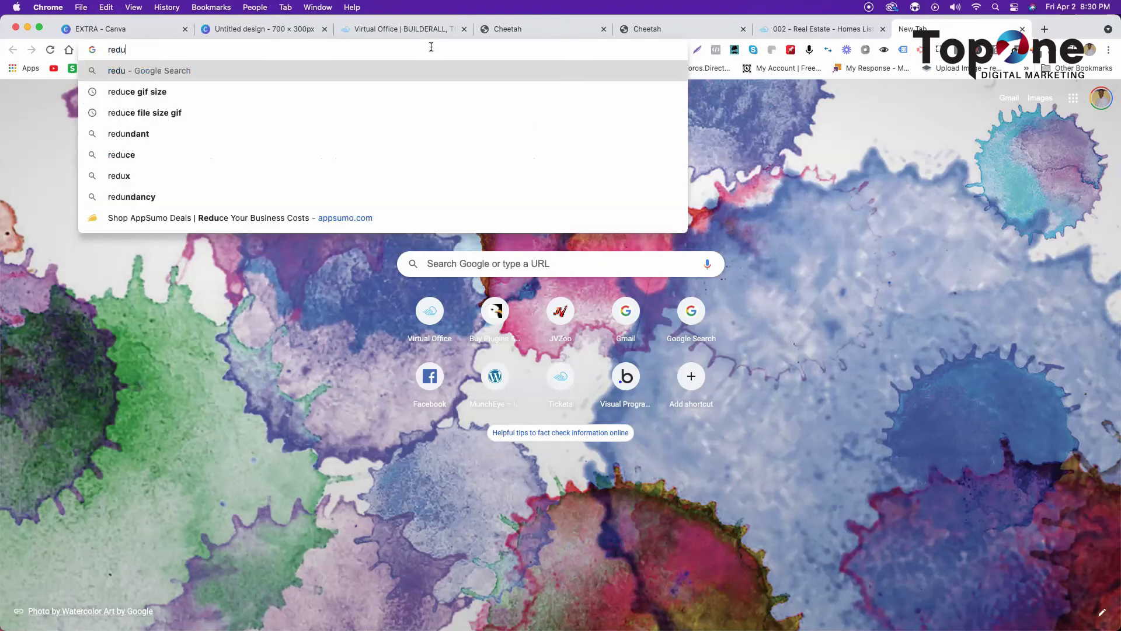
left_click(152, 98)
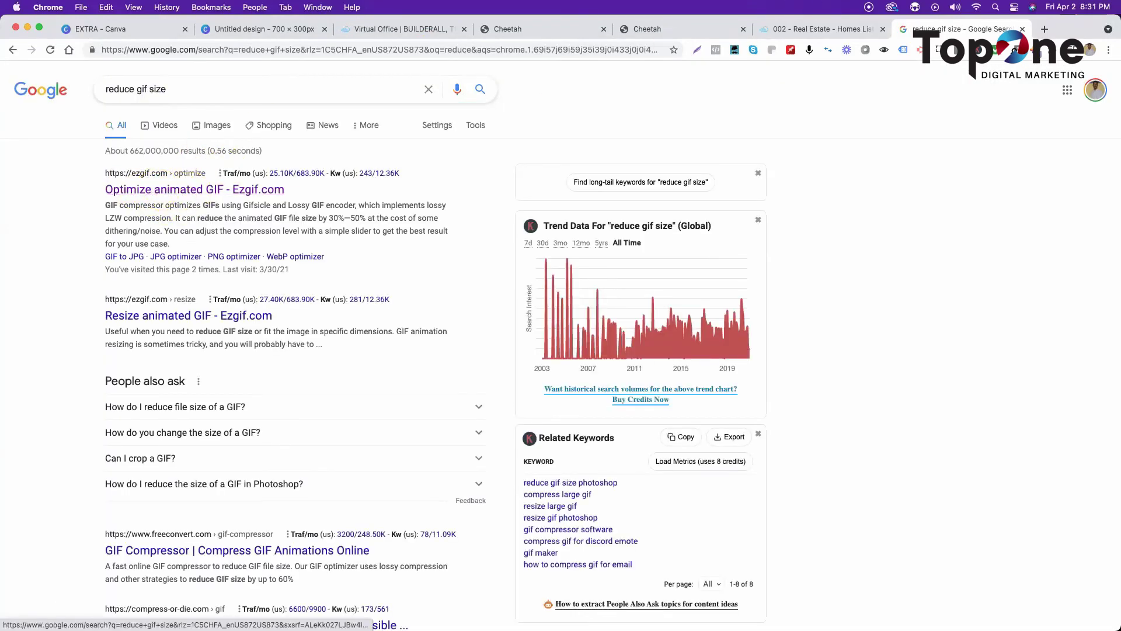
Check the TALK animation on the published real estate page and switch to the Home page in the Cheetah editor
left_click(815, 29)
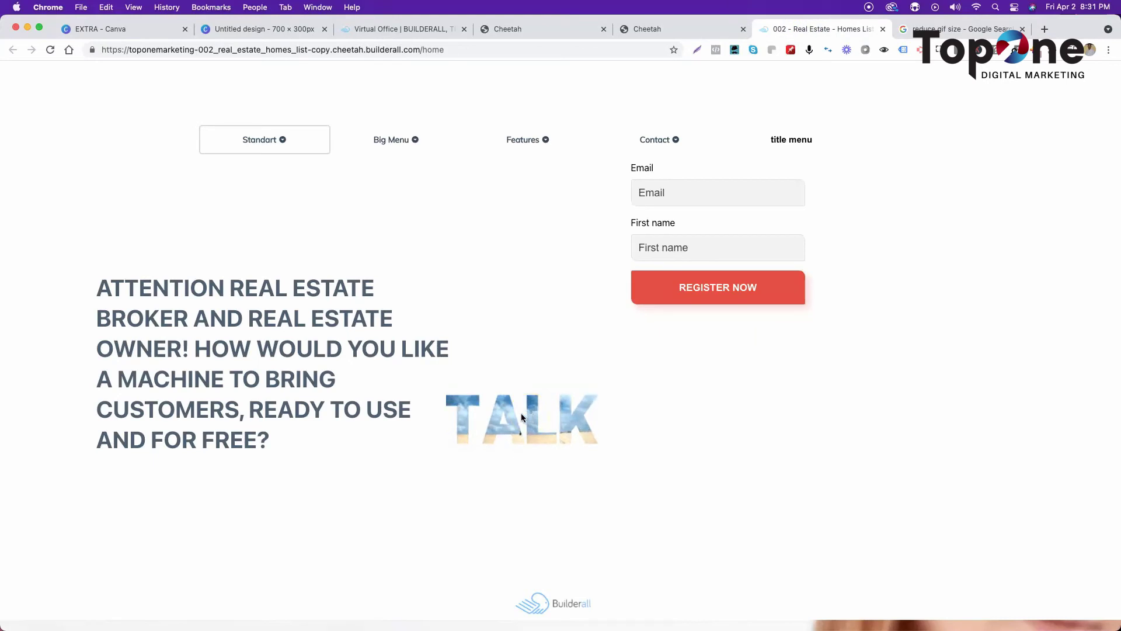
left_click(531, 413)
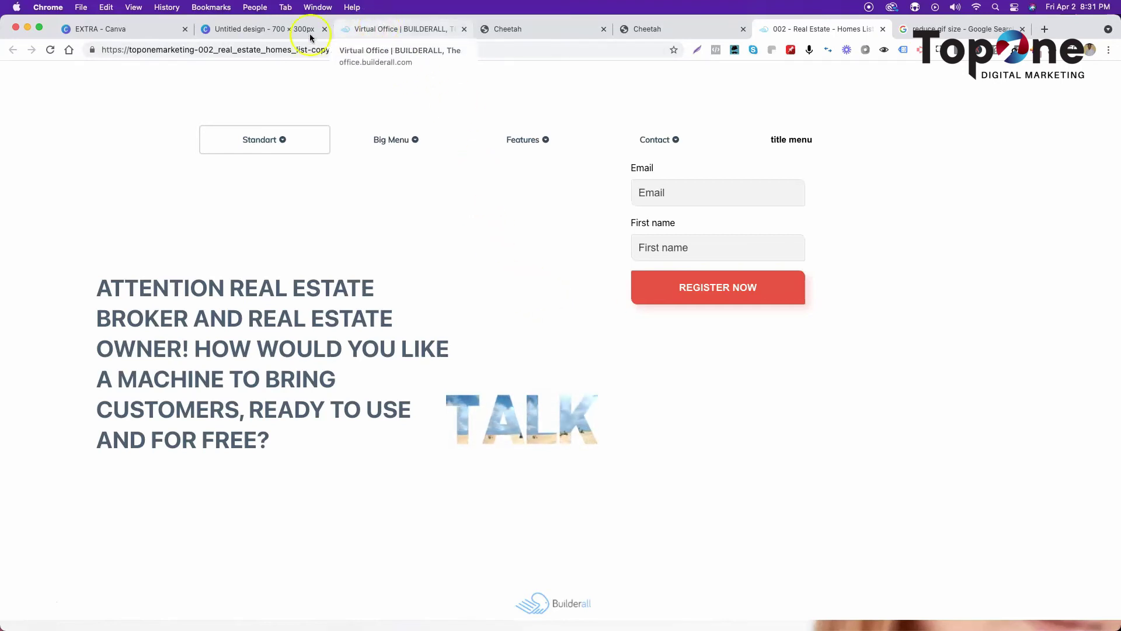
left_click(394, 29)
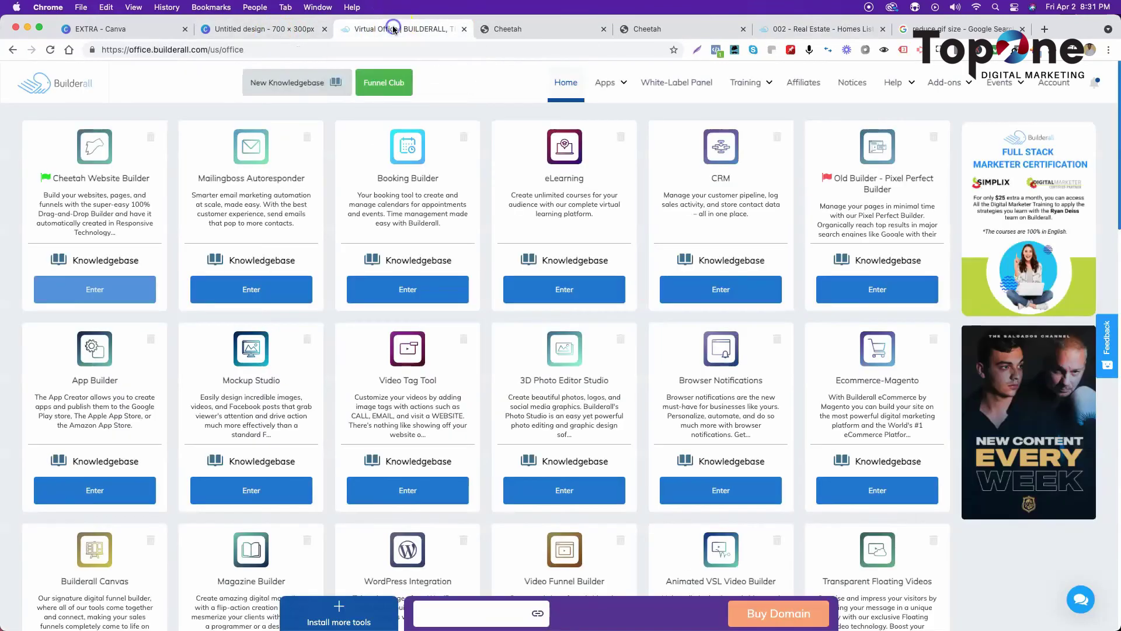
left_click(510, 29)
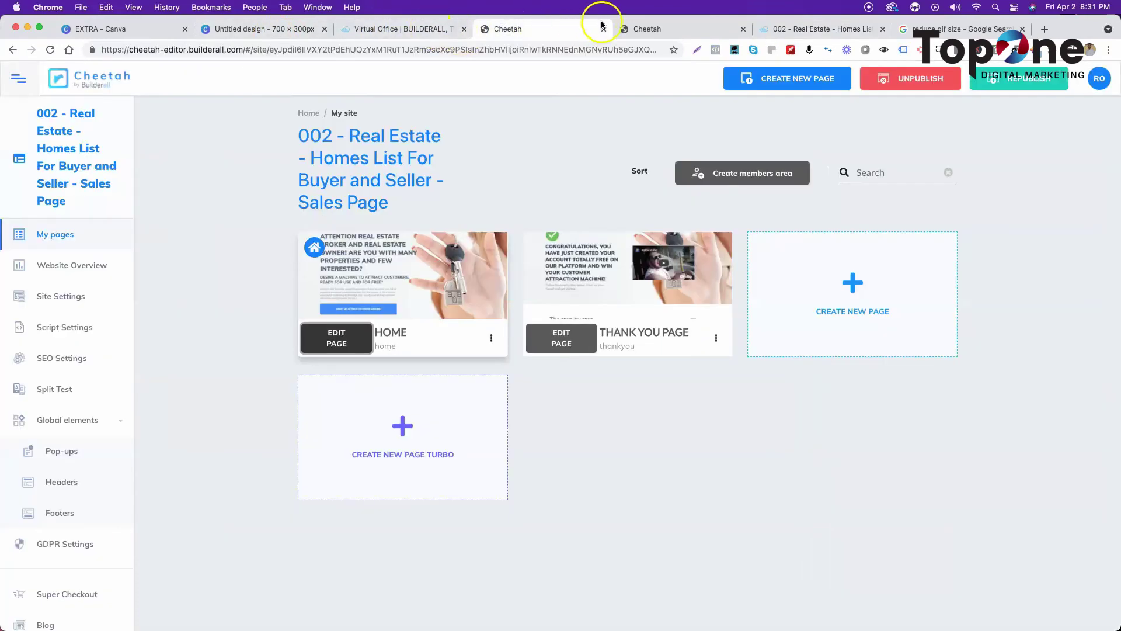
left_click(662, 28)
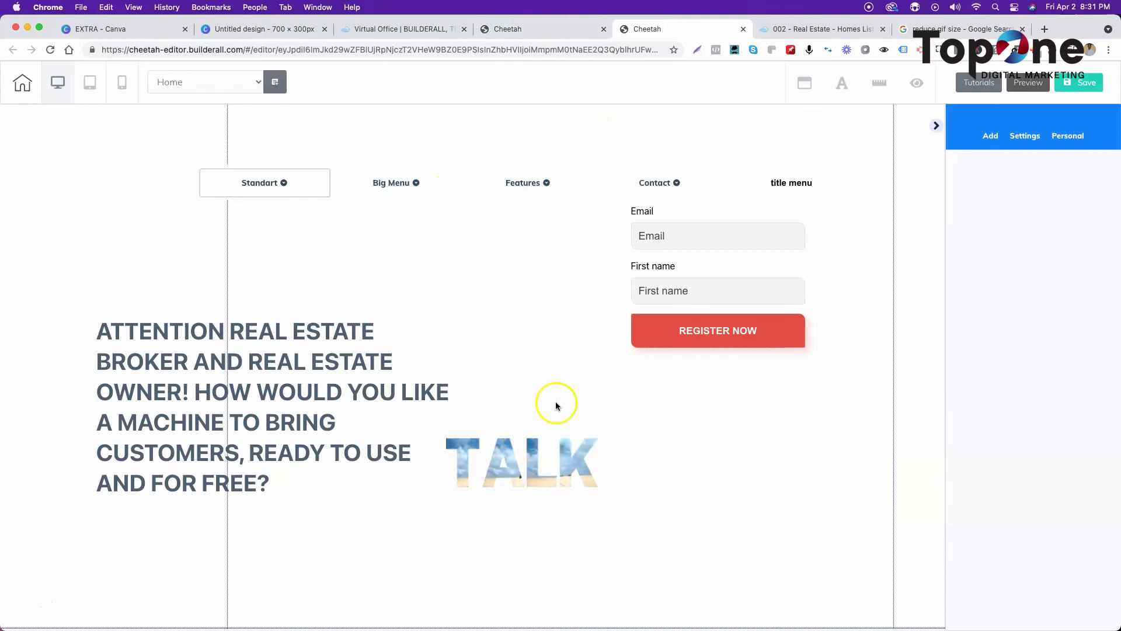
Move the TALK image closer to the area below the registration form and browse the Image elements available for the page
left_click_drag(531, 454, 629, 454)
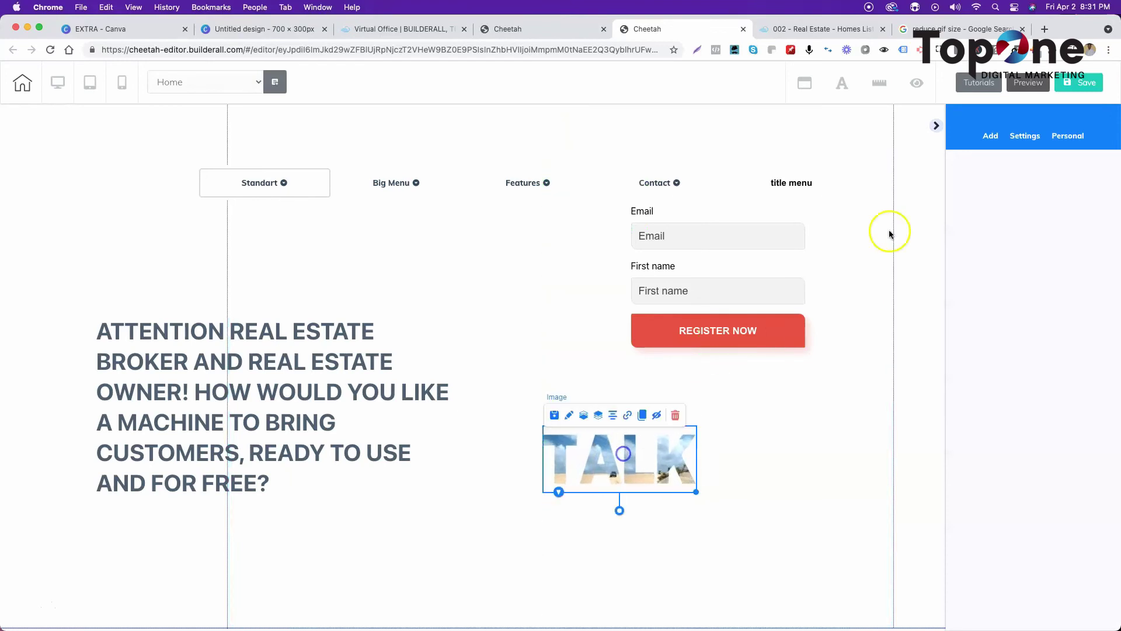
left_click(990, 136)
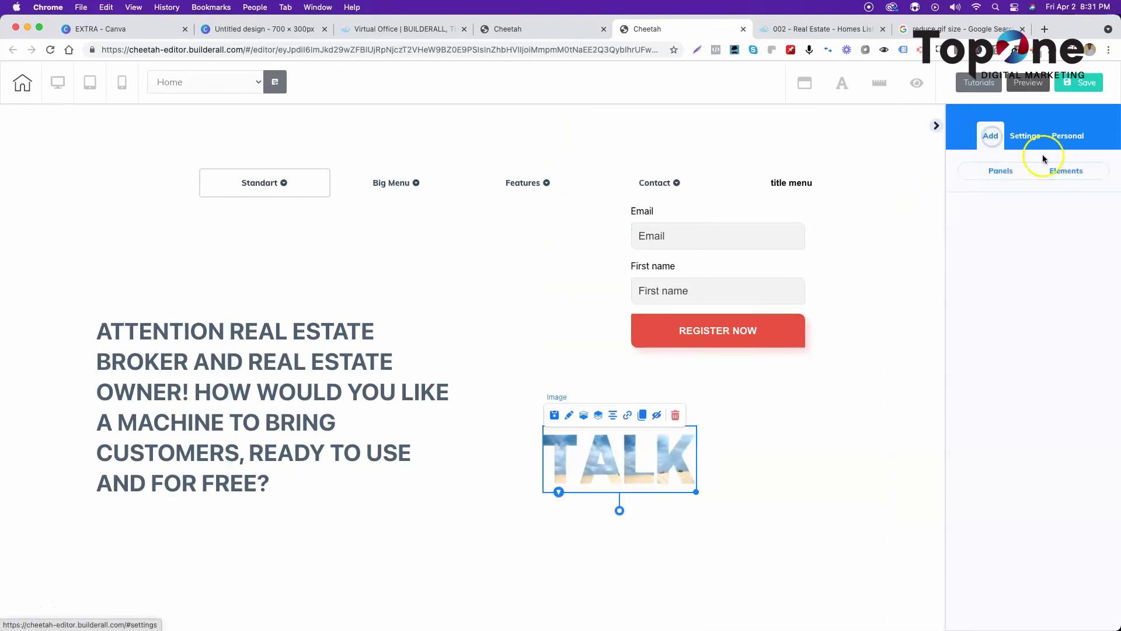
left_click(1060, 170)
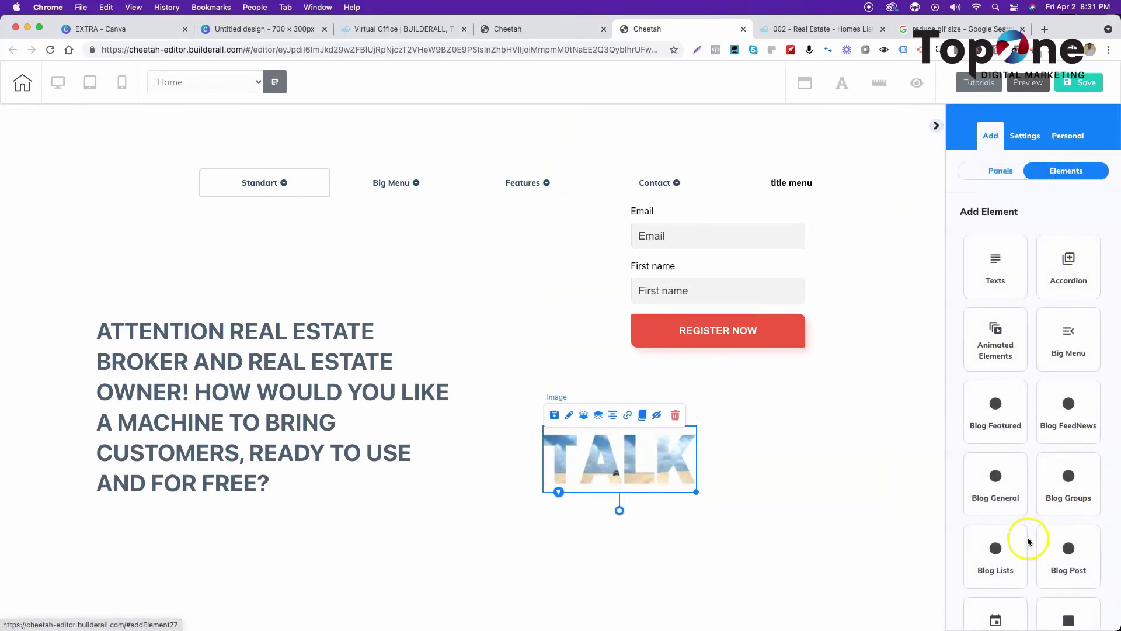
scroll(1028, 534, "down", 4)
scroll(1030, 529, "down", 5)
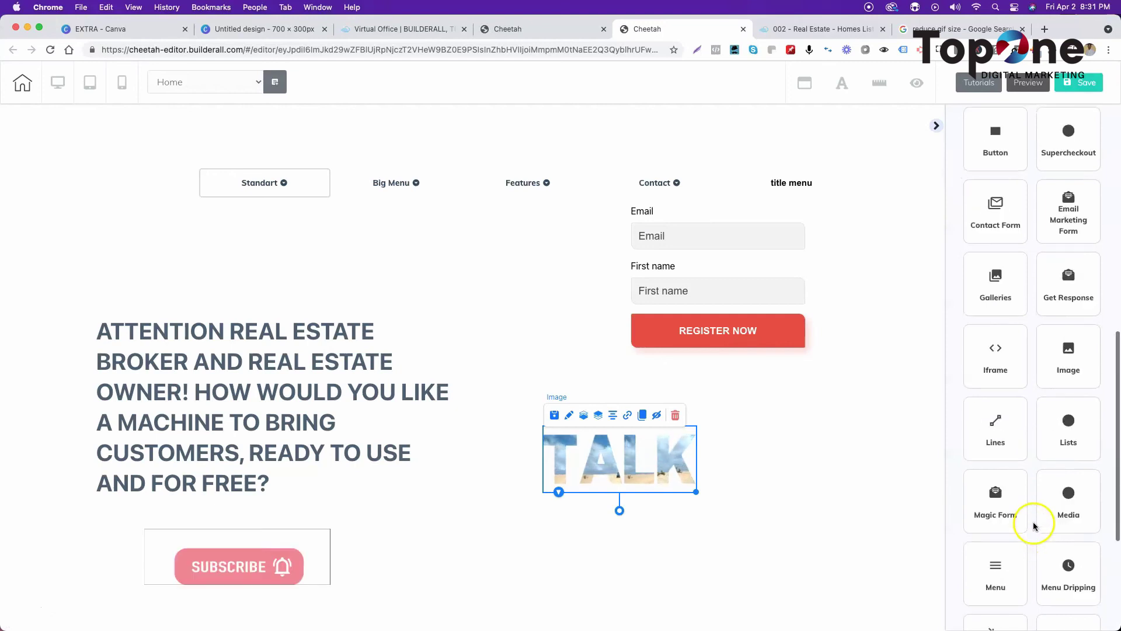
scroll(1033, 522, "up", 3)
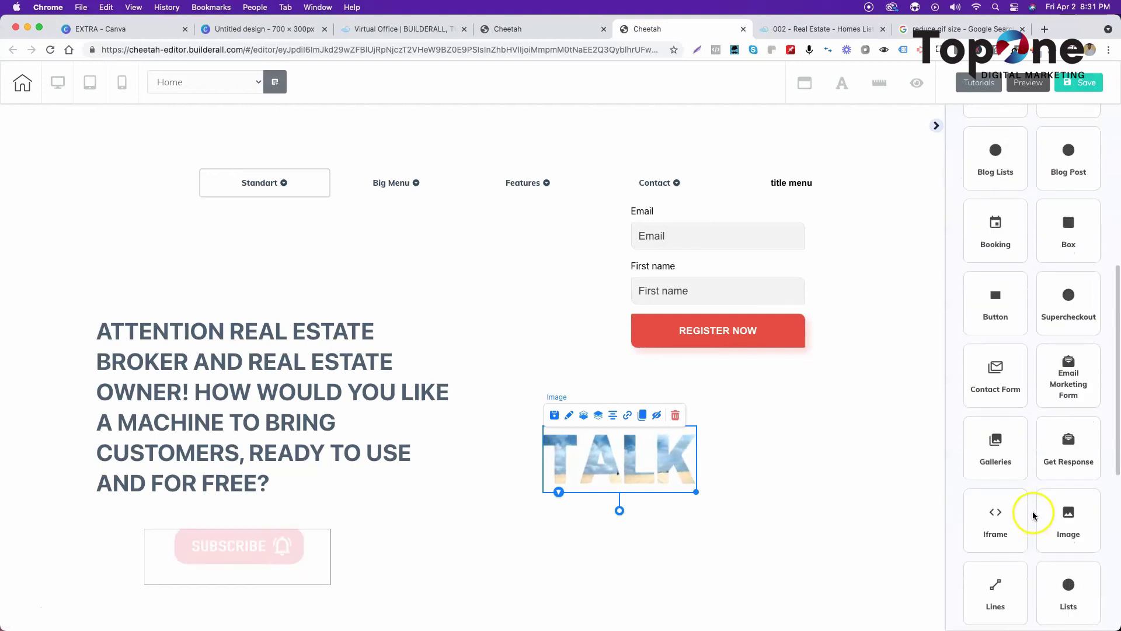
scroll(1033, 515, "down", 2)
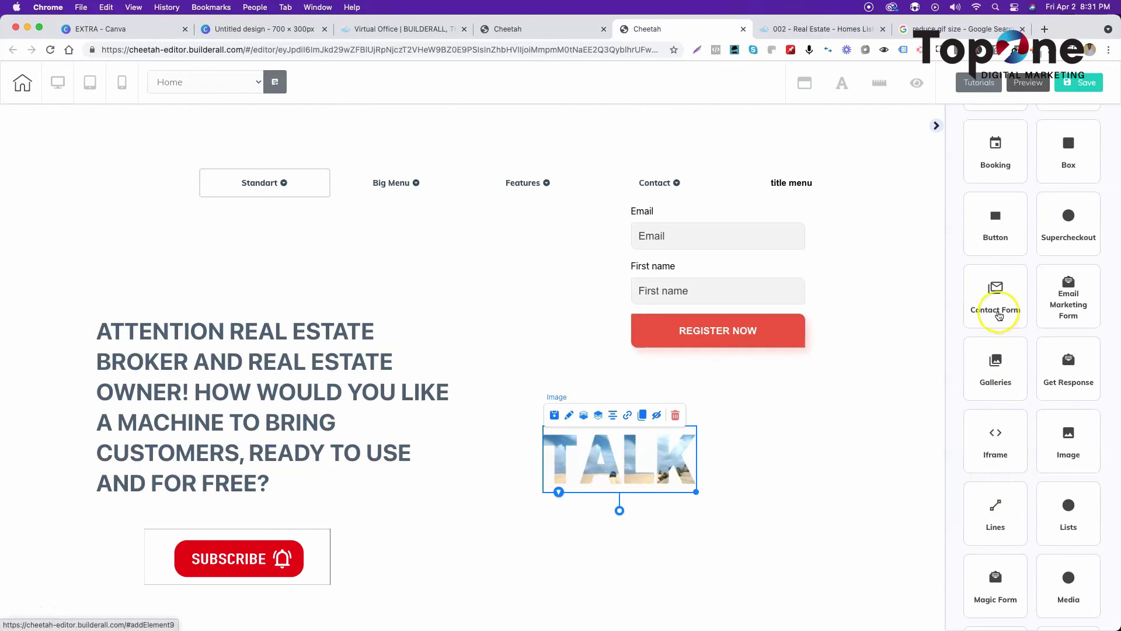
scroll(1062, 404, "down", 1)
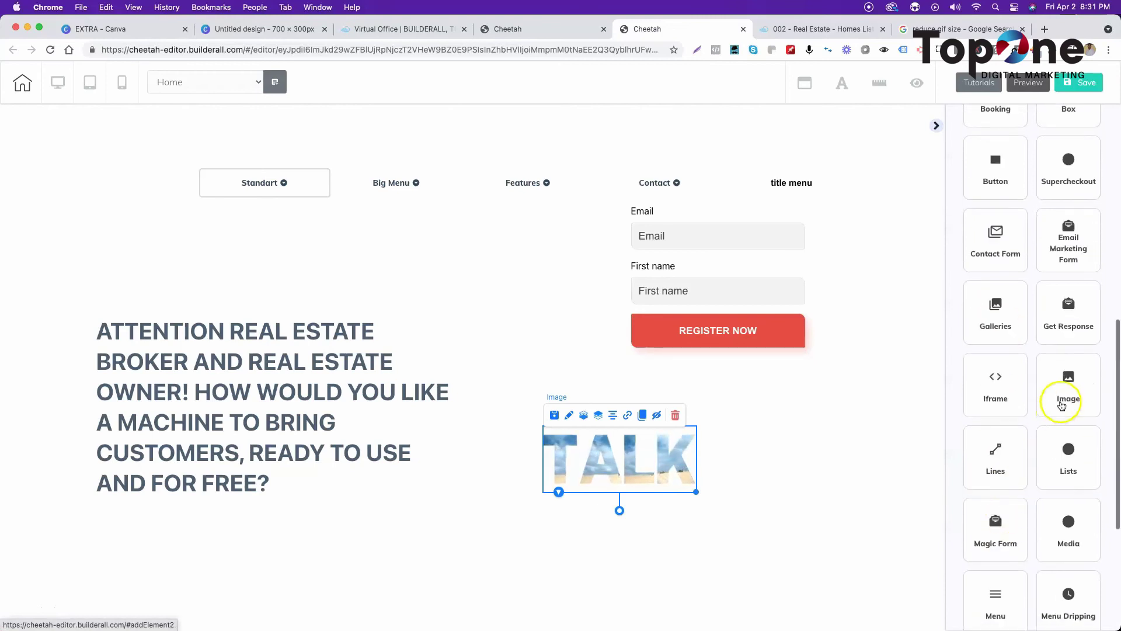
left_click(1061, 405)
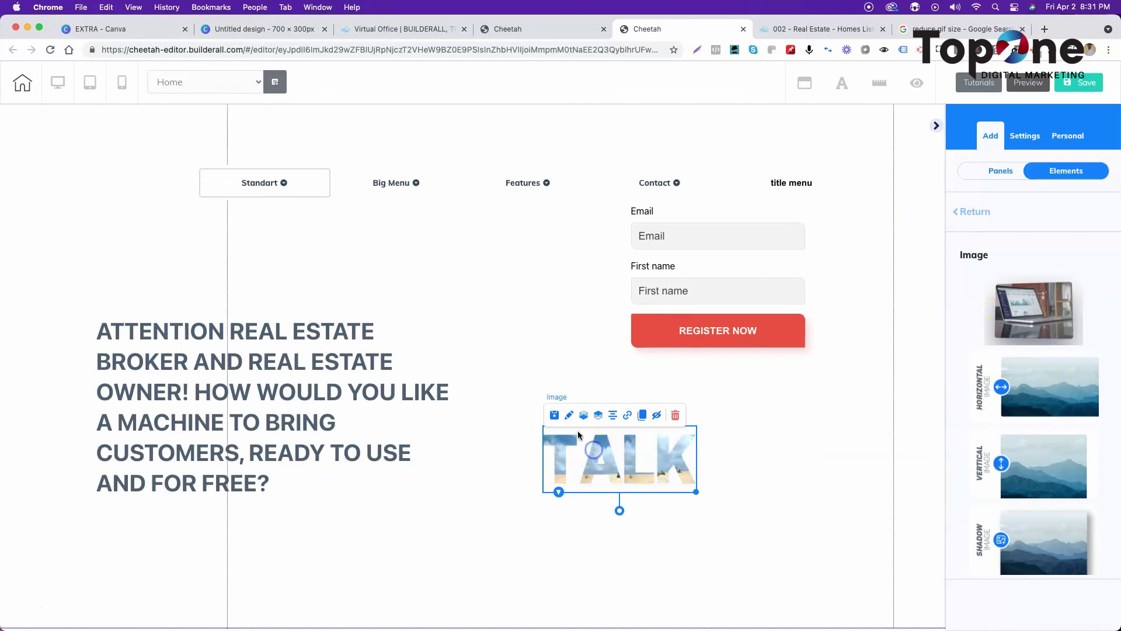
Set the source of the TALK image to the user file "untitled design (8)"
left_click(572, 416)
left_click(983, 211)
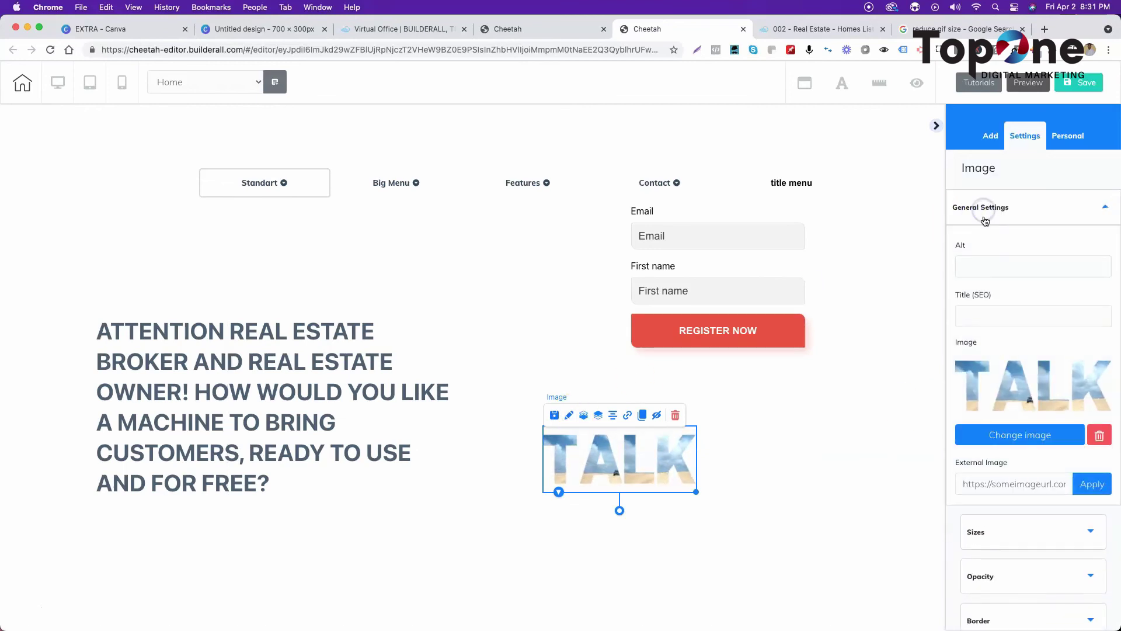
left_click(1022, 436)
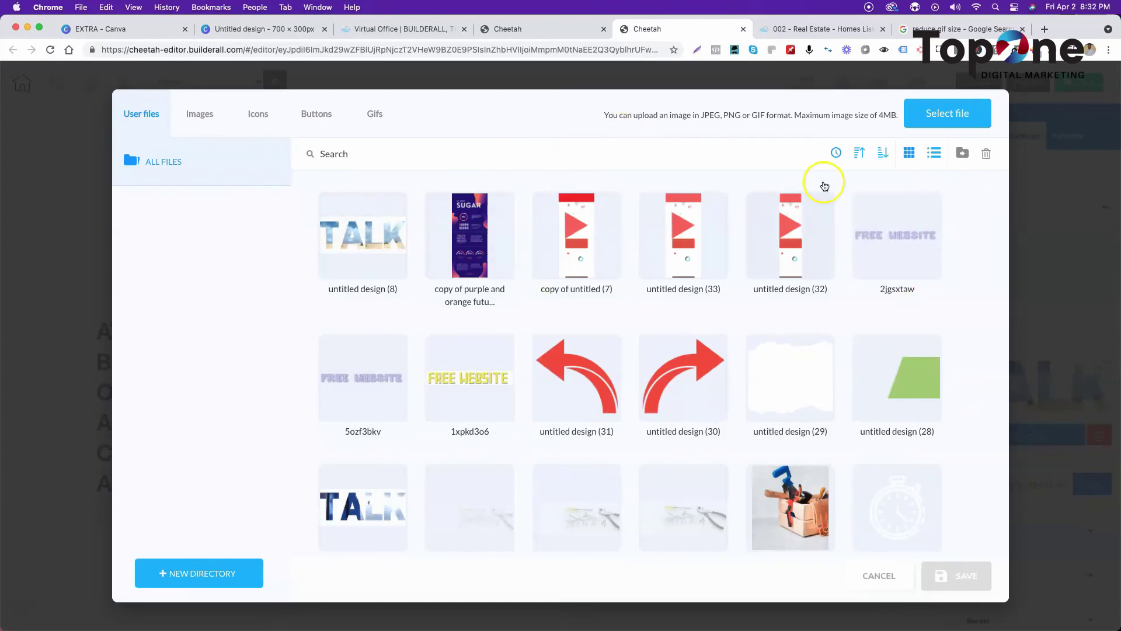
mouse_move(368, 240)
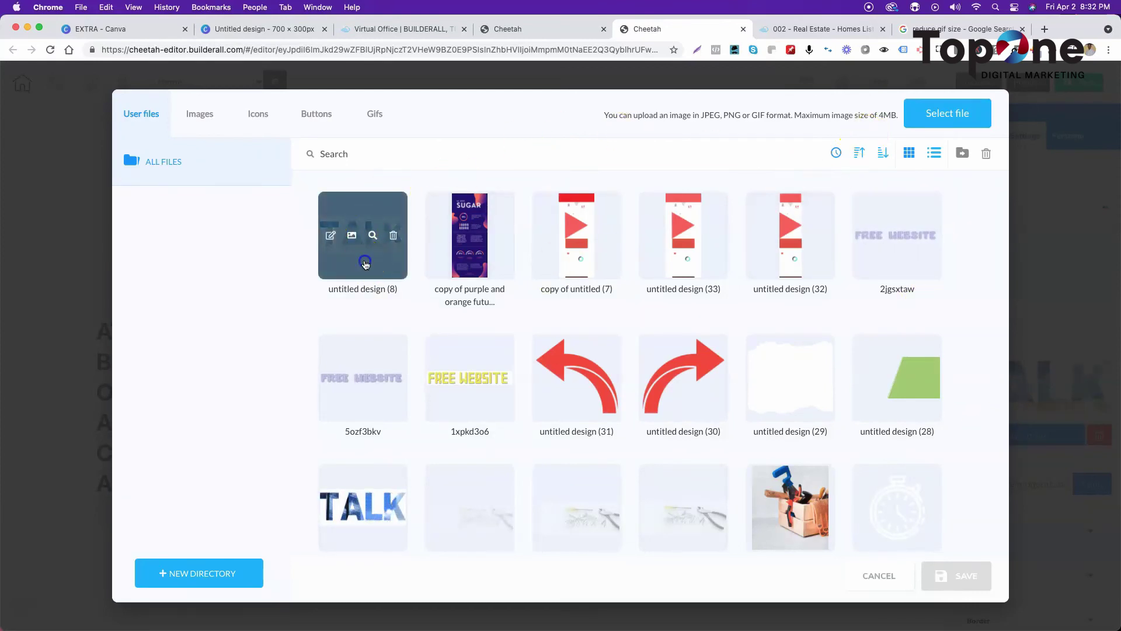
left_click(365, 264)
left_click(961, 578)
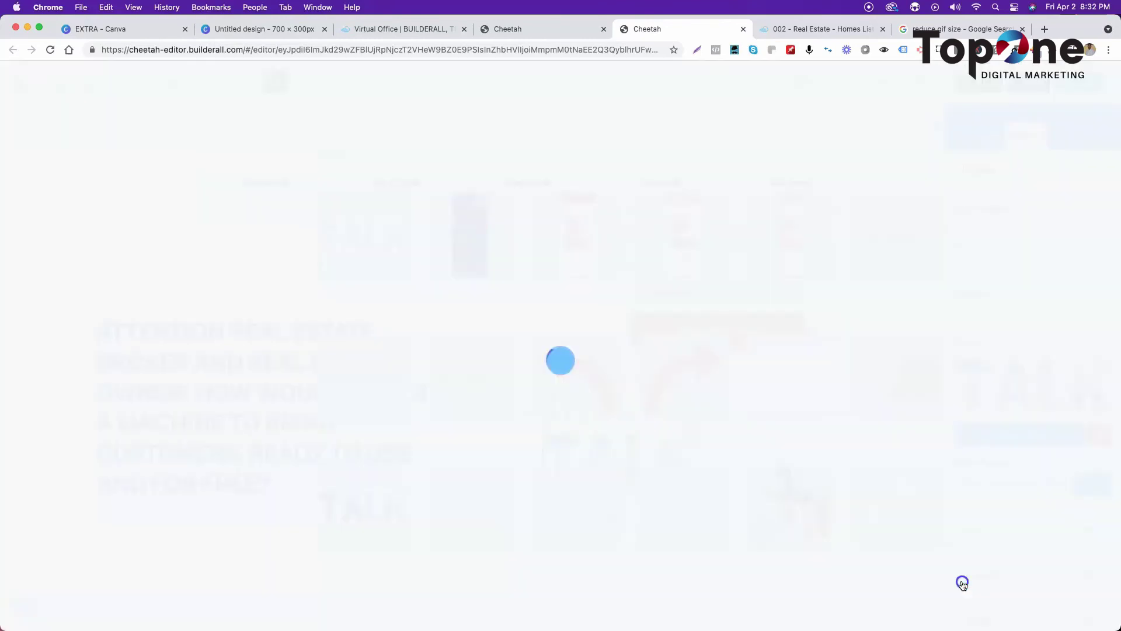
Reposition the TALK image on the page, placing it beside the last lines of the headline
left_click_drag(670, 475, 619, 476)
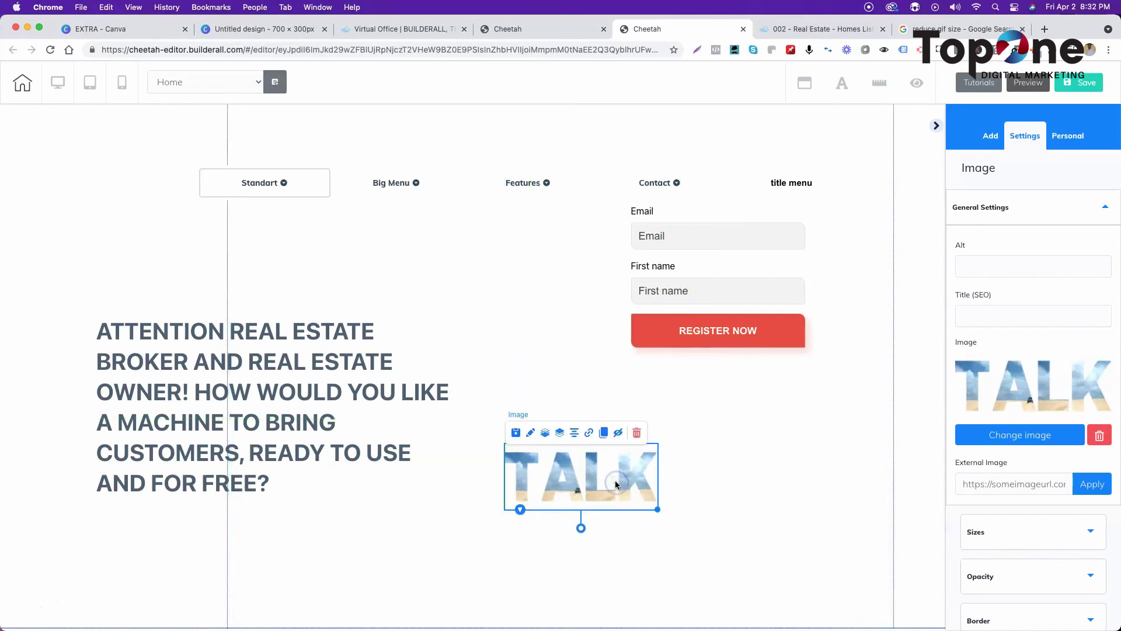
scroll(613, 470, "down", 8)
scroll(613, 470, "up", 5)
left_click_drag(566, 347, 436, 589)
scroll(441, 432, "down", 4)
left_click_drag(438, 369, 490, 178)
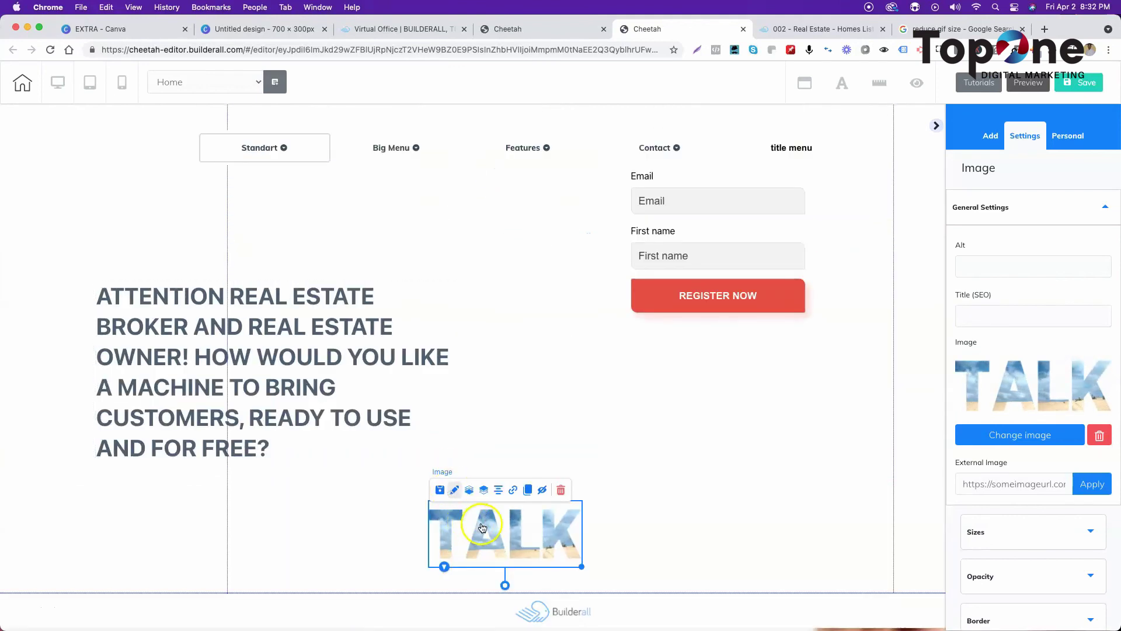
left_click_drag(505, 506, 540, 425)
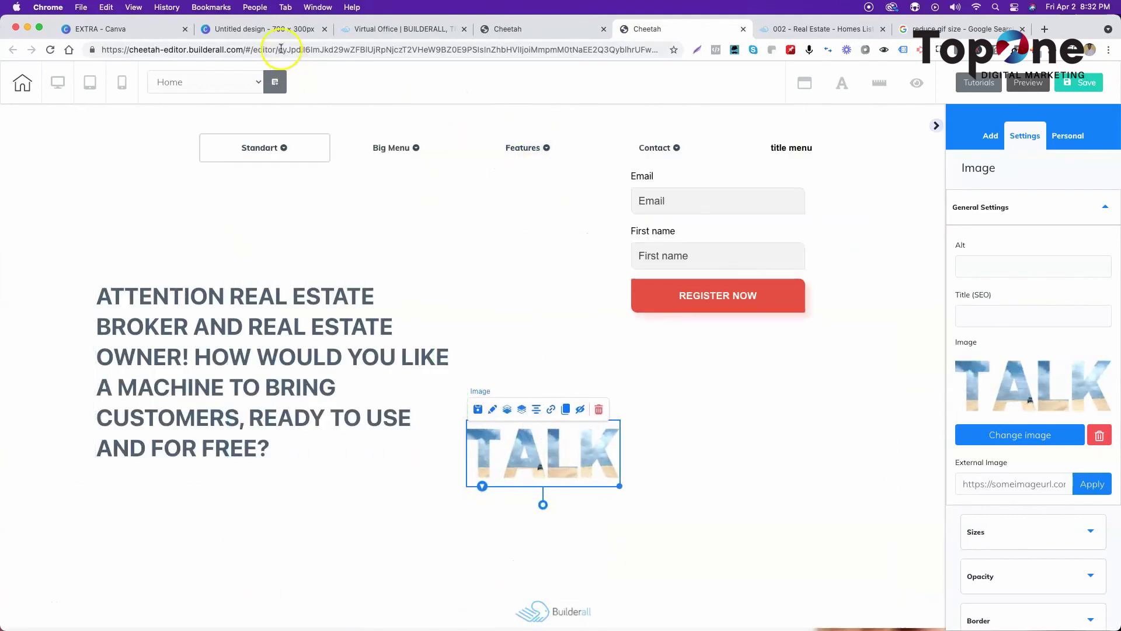
Switch back to the Canva design and set the page background color to red
left_click(244, 28)
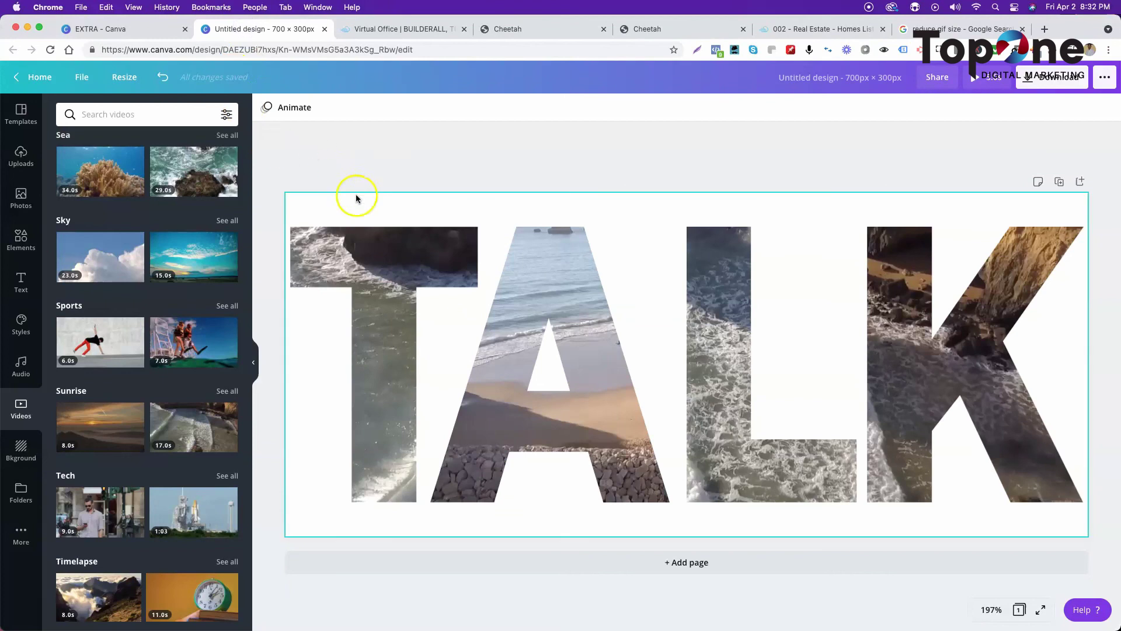
left_click(373, 205)
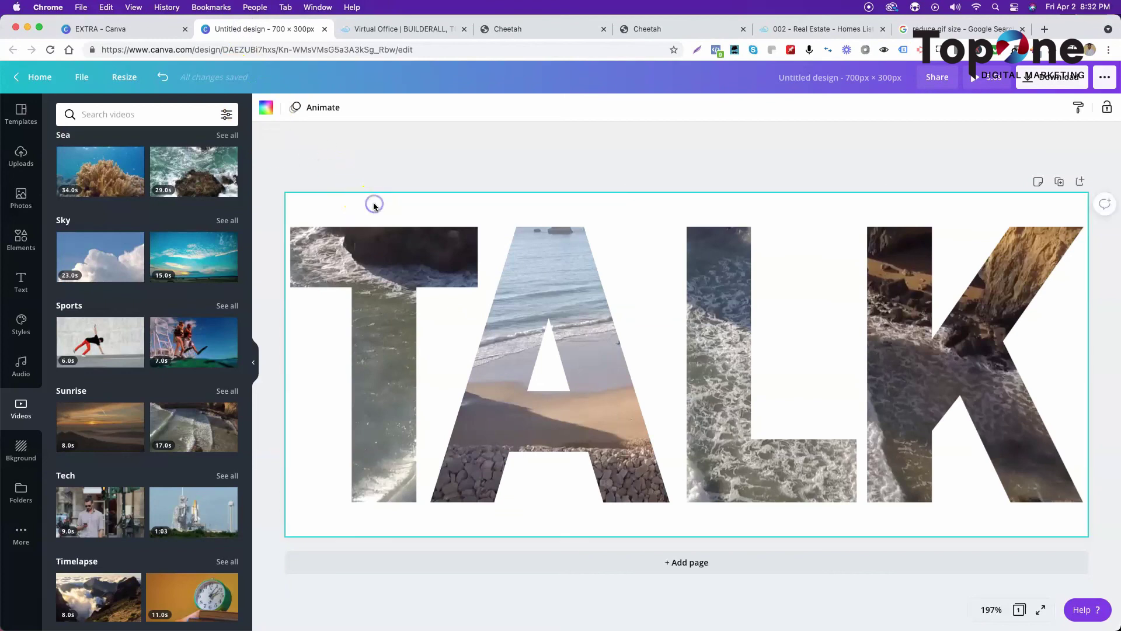
left_click(267, 108)
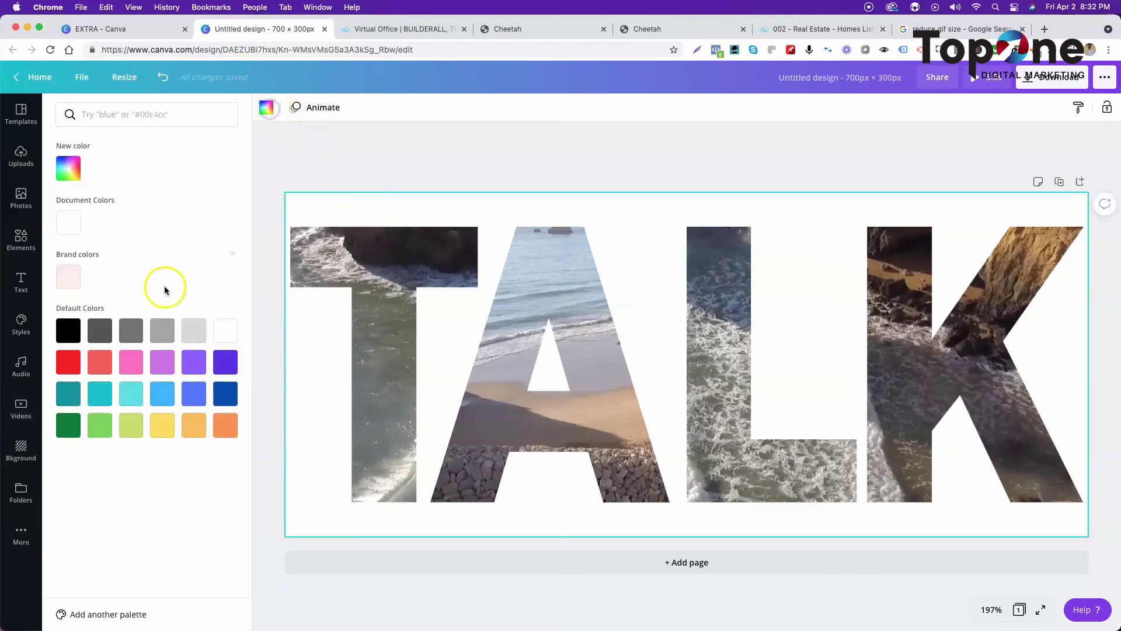
left_click(69, 362)
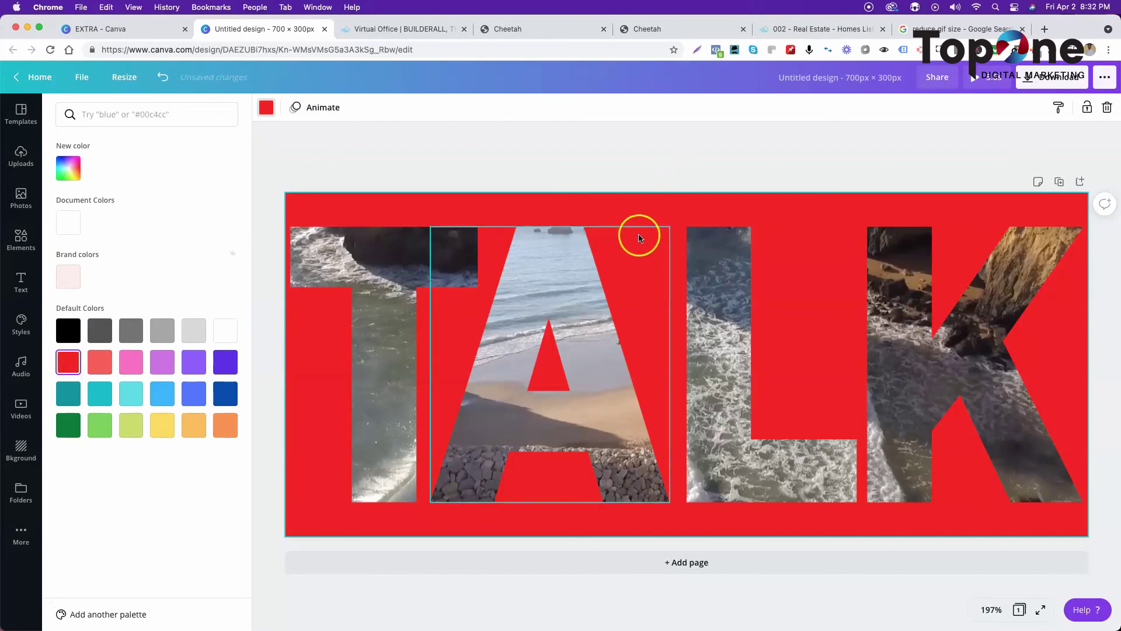